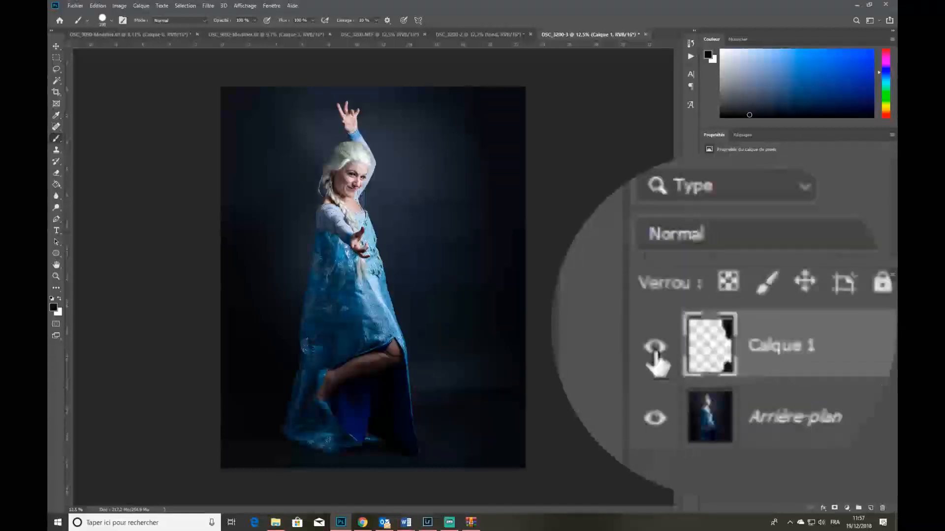
# - Toggle the visibility of Calque 1 to compare the photo with and without the dark background retouching
pyautogui.click(655, 349)
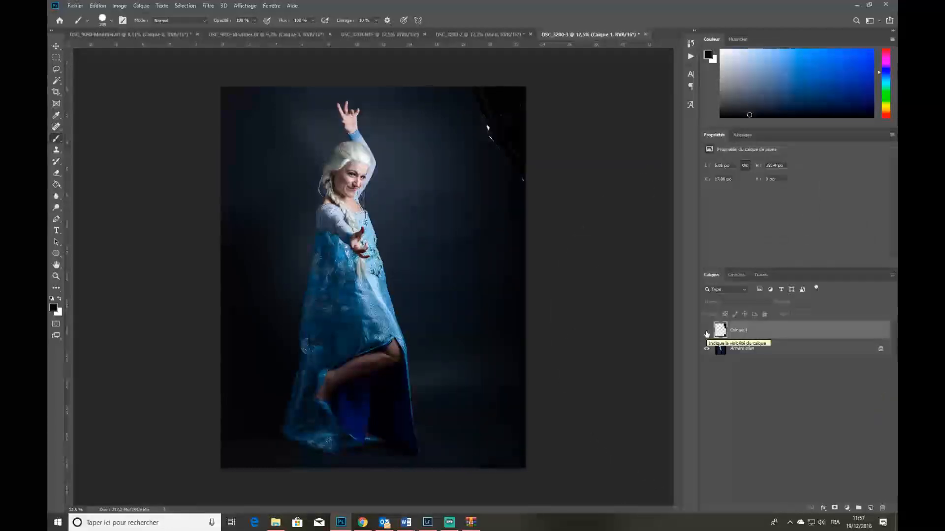
pyautogui.click(707, 332)
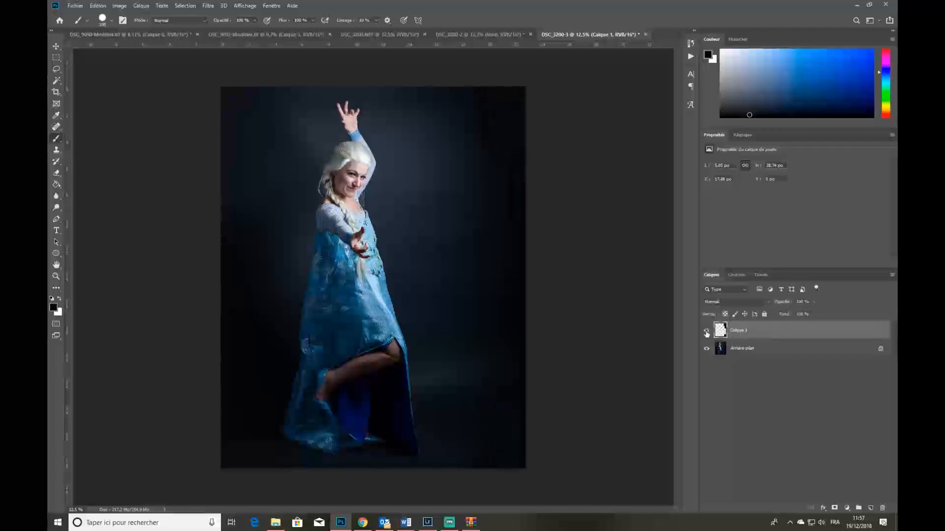
pyautogui.click(707, 332)
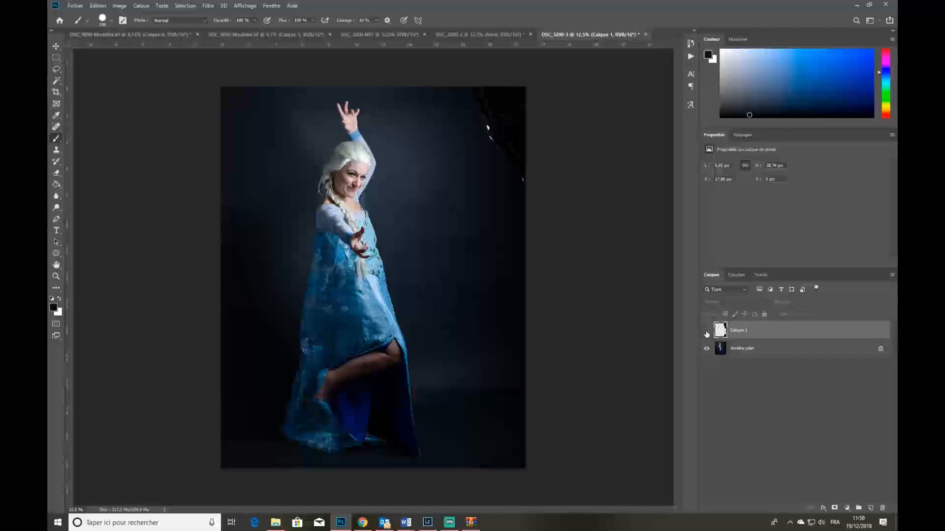
pyautogui.click(707, 333)
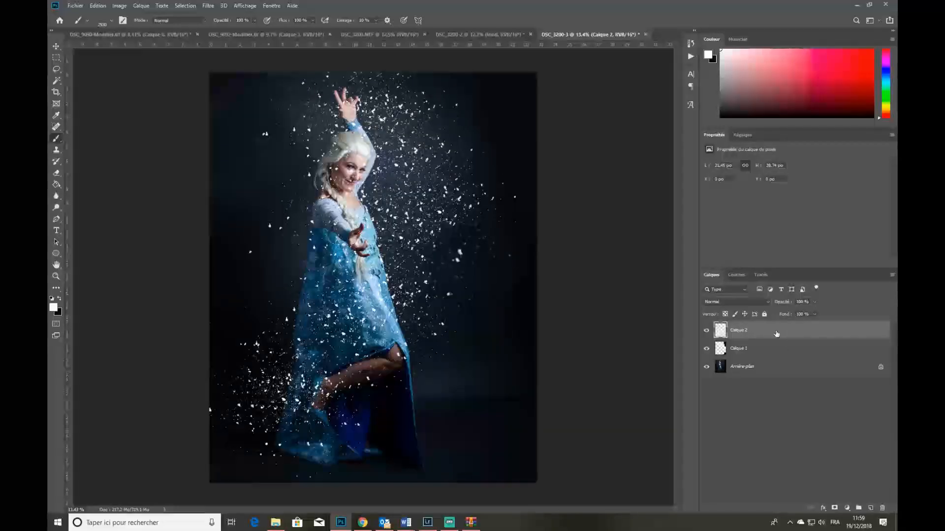
# - Enable blue outer glow and inner glow effects on Calque 2 and raise the inner glow's opacity
pyautogui.rightClick(776, 334)
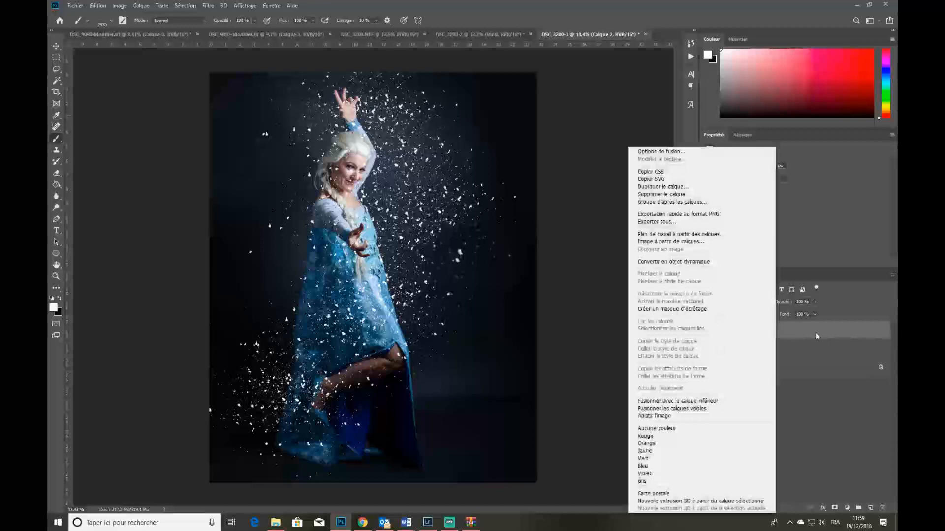
pyautogui.click(664, 152)
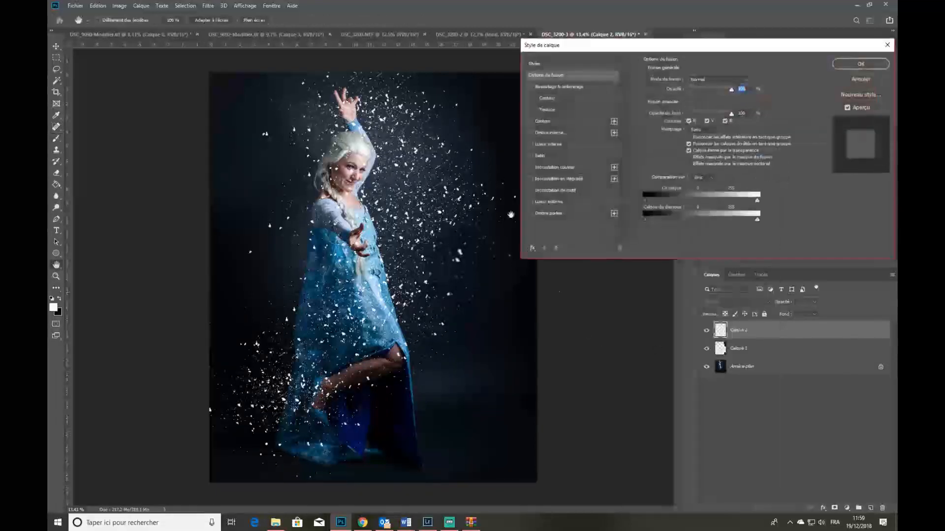
pyautogui.click(547, 202)
pyautogui.click(541, 144)
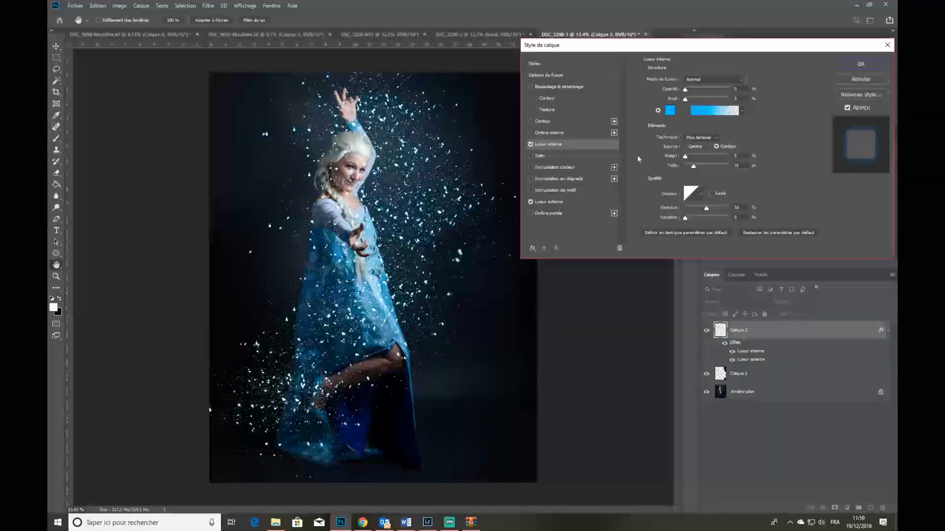
pyautogui.moveTo(690, 89); pyautogui.dragTo(693, 89)
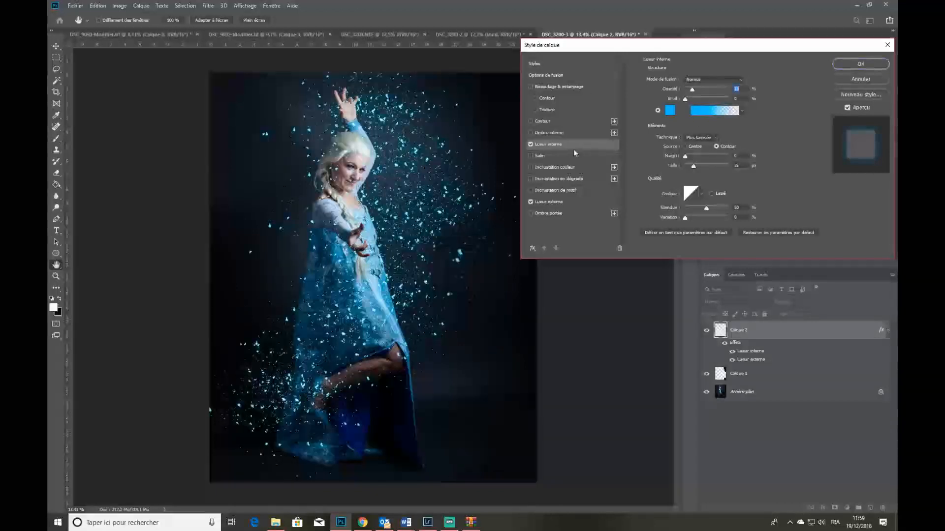
# - Adjust the size of Calque 2's outer glow and apply the layer style
pyautogui.click(548, 202)
pyautogui.click(702, 156)
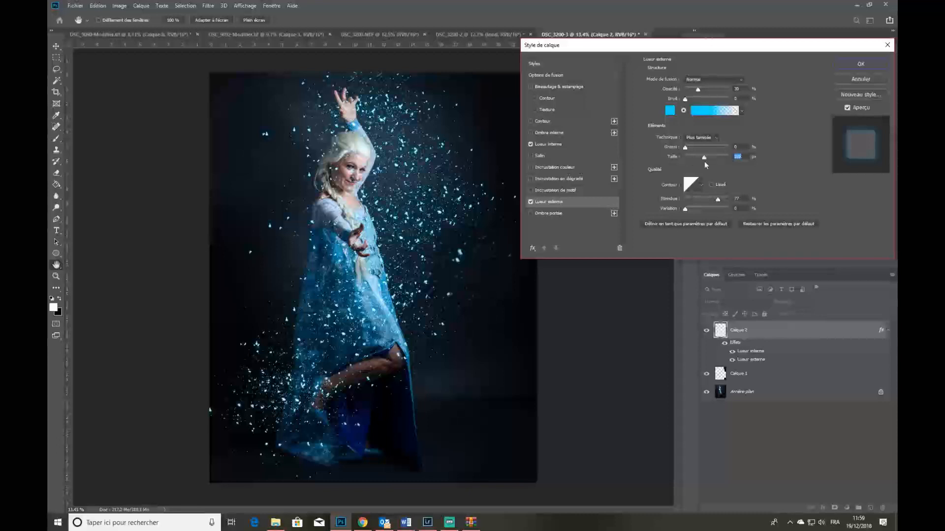
pyautogui.click(860, 64)
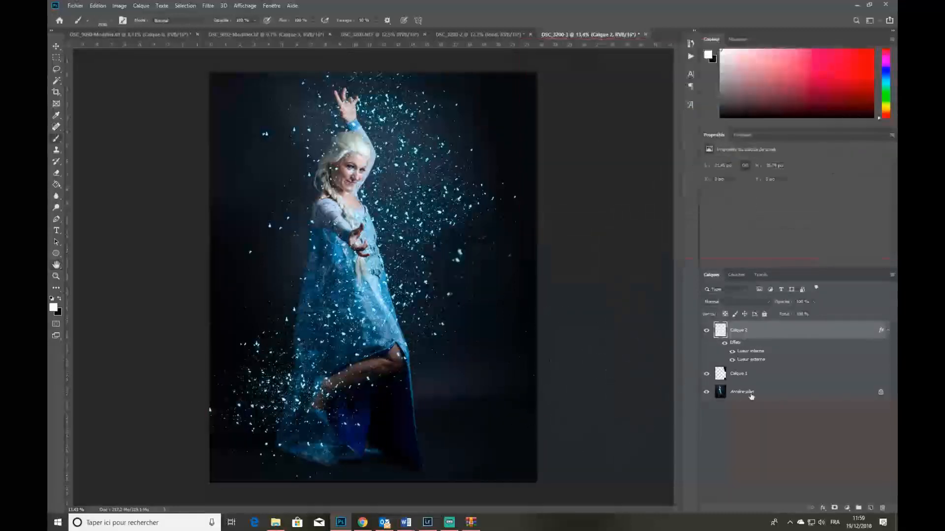
# - Add a layer mask to Calque 2 and switch from the particle brush to a soft round brush
pyautogui.click(837, 514)
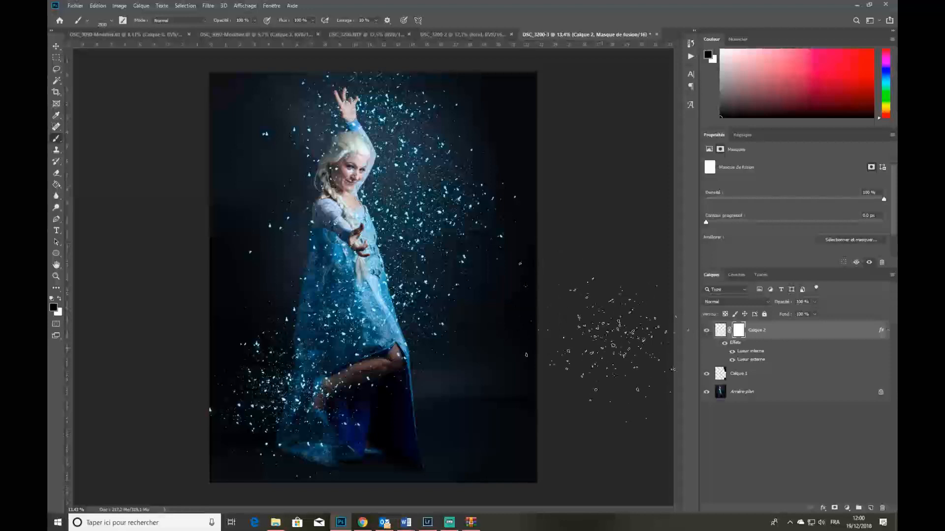
pyautogui.moveTo(487, 307); pyautogui.dragTo(478, 310)
pyautogui.rightClick(344, 223)
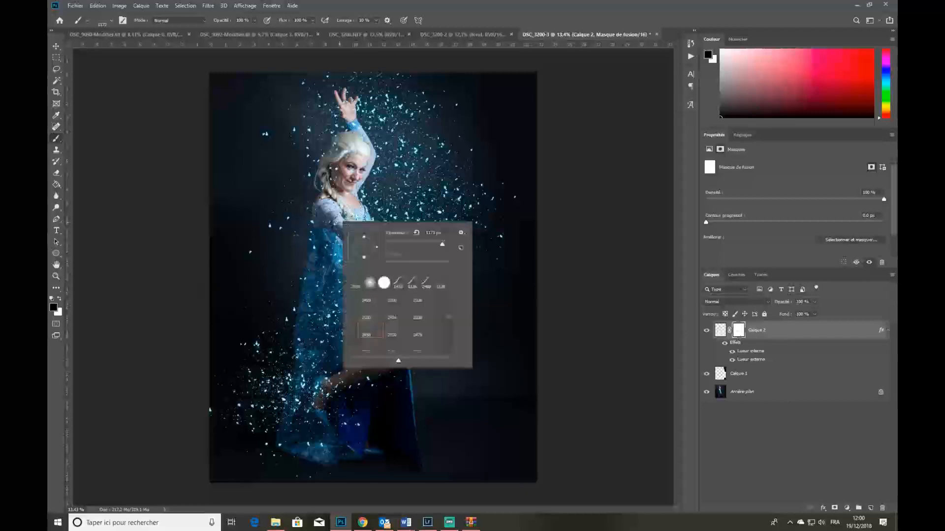
pyautogui.rightClick(402, 215)
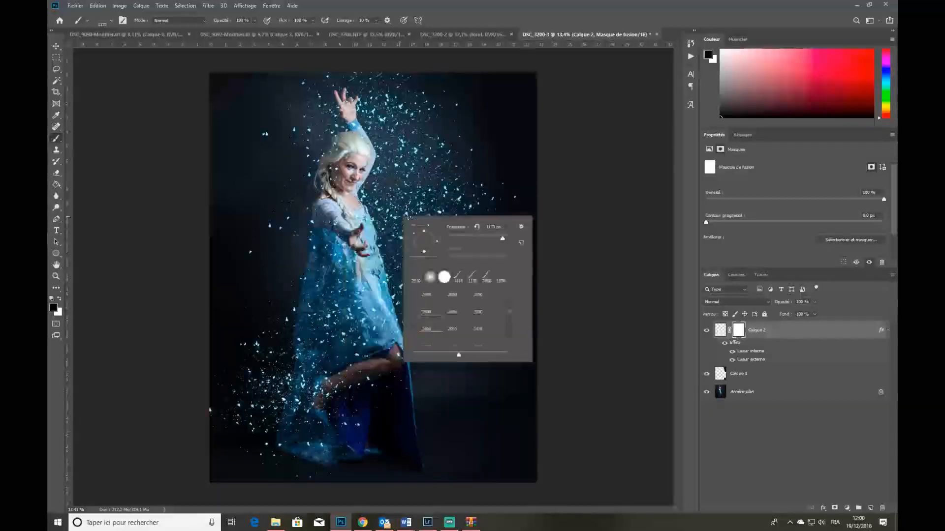
pyautogui.click(431, 276)
# - Resize the soft brush and paint black on the mask to hide the particles over the leg and lower dress
pyautogui.moveTo(363, 267); pyautogui.dragTo(347, 269)
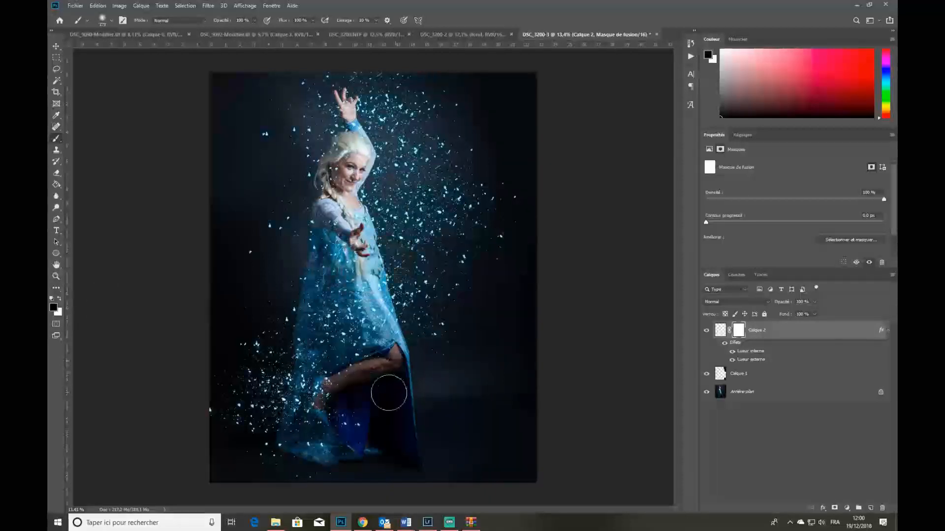
pyautogui.moveTo(434, 326)
pyautogui.mouseDown()
pyautogui.moveTo(444, 416)
pyautogui.moveTo(466, 381)
pyautogui.moveTo(393, 375)
pyautogui.moveTo(400, 353)
pyautogui.moveTo(375, 371)
pyautogui.mouseUp()
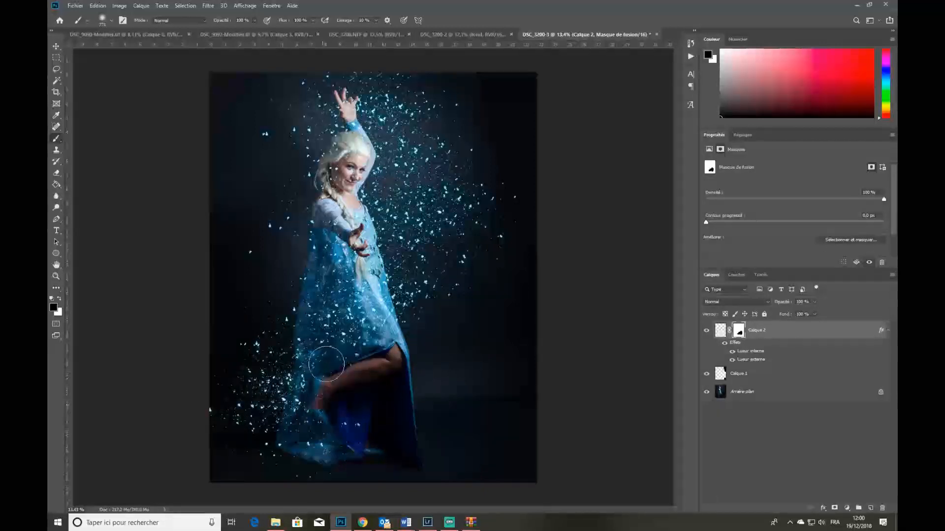
pyautogui.click(354, 407)
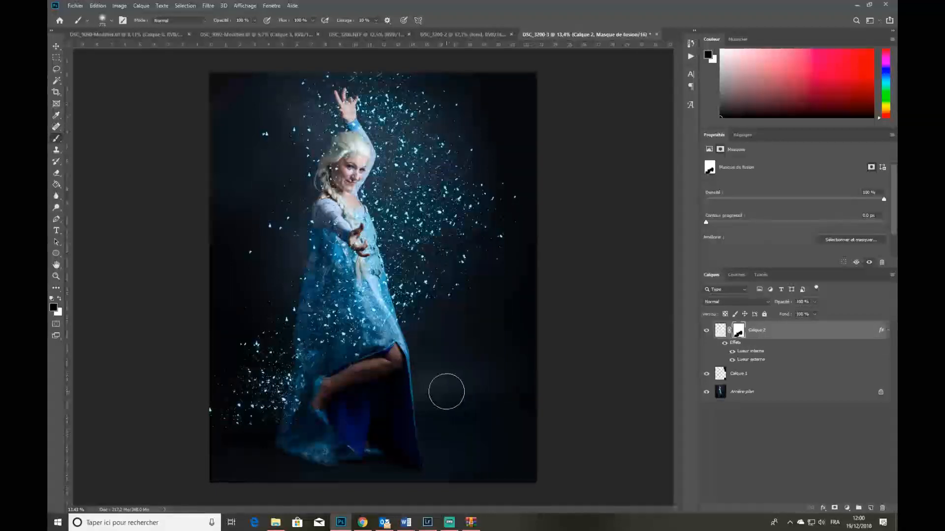
# - Paint white on the mask with a larger soft brush to restore the hidden particles around the legs
pyautogui.press('x')
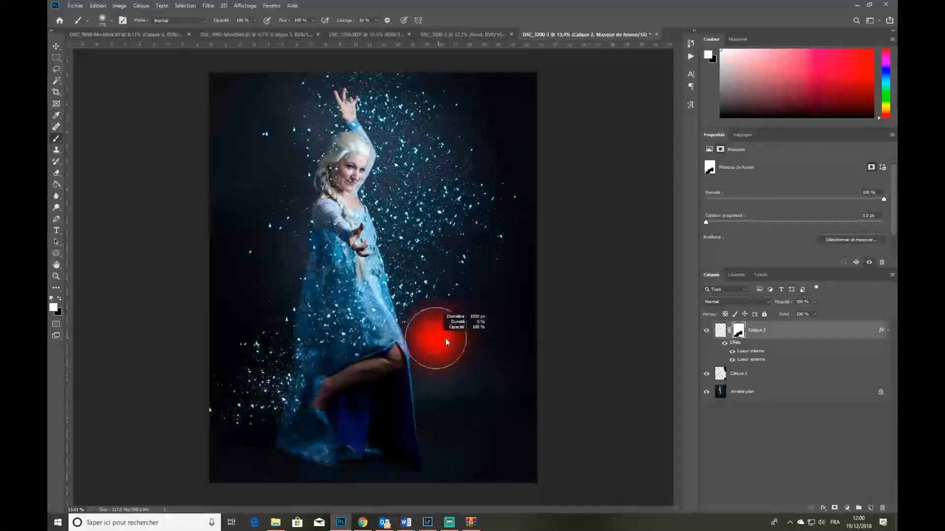
pyautogui.moveTo(445, 311)
pyautogui.mouseDown()
pyautogui.moveTo(467, 304)
pyautogui.moveTo(431, 368)
pyautogui.moveTo(421, 365)
pyautogui.moveTo(420, 312)
pyautogui.moveTo(402, 308)
pyautogui.moveTo(380, 353)
pyautogui.moveTo(316, 422)
pyautogui.moveTo(316, 464)
pyautogui.moveTo(361, 464)
pyautogui.moveTo(468, 334)
pyautogui.mouseUp()
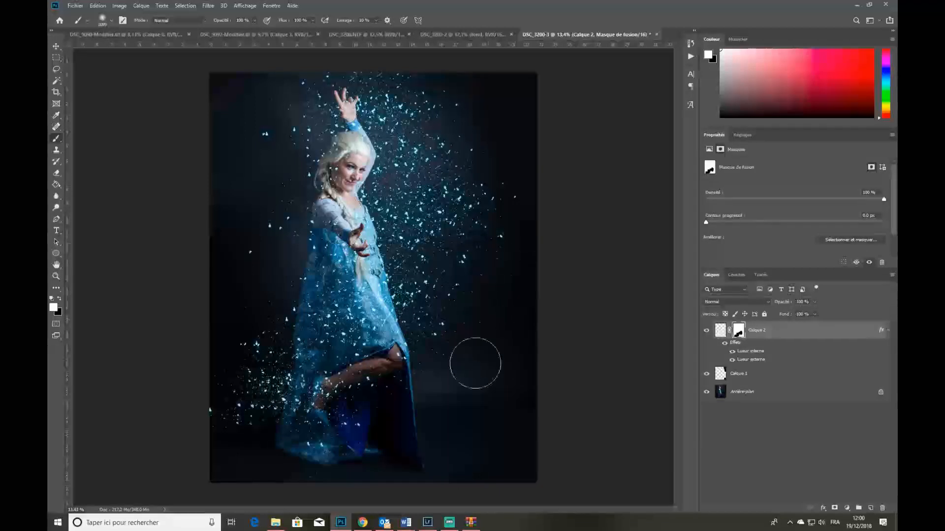
pyautogui.moveTo(431, 411)
pyautogui.mouseDown()
pyautogui.moveTo(273, 448)
pyautogui.moveTo(322, 425)
pyautogui.moveTo(137, 445)
pyautogui.mouseUp()
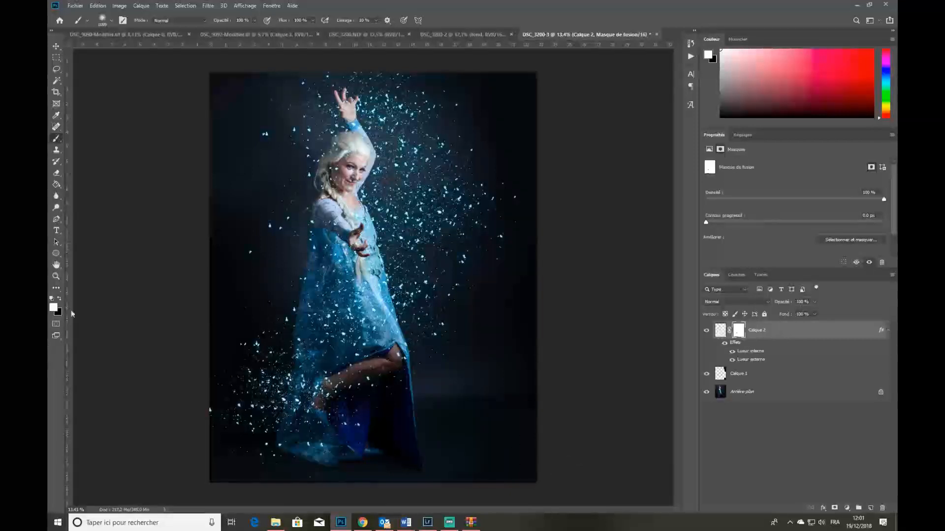
# - Paint black across the lower dress on Calque 2's mask, then view the mask on its own and return to the image
pyautogui.click(61, 299)
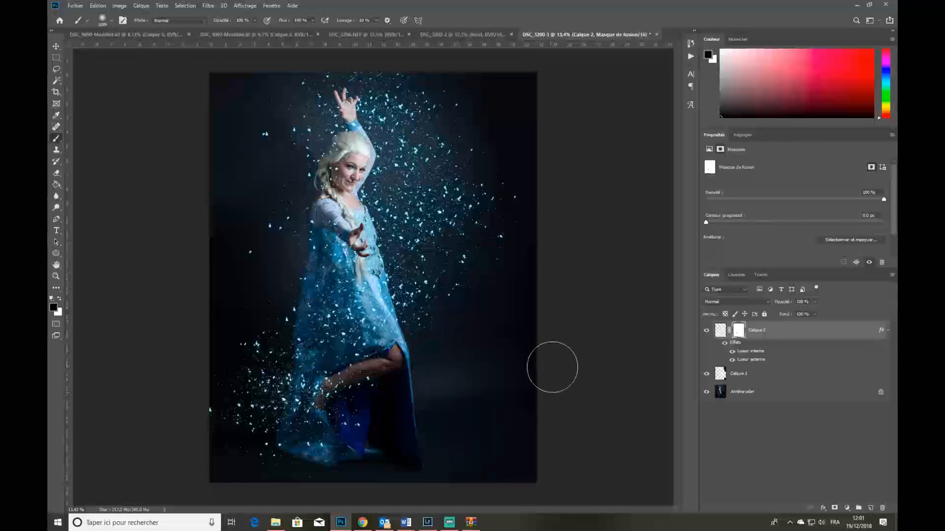
pyautogui.moveTo(373, 394)
pyautogui.mouseDown()
pyautogui.moveTo(439, 274)
pyautogui.moveTo(312, 437)
pyautogui.moveTo(390, 427)
pyautogui.mouseUp()
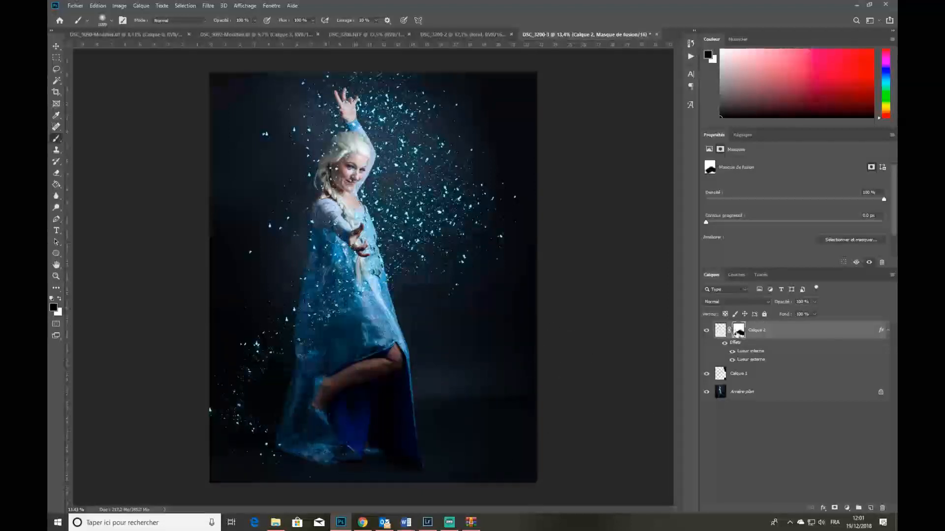
pyautogui.keyDown('alt'); pyautogui.click(738, 333); pyautogui.keyUp('alt')
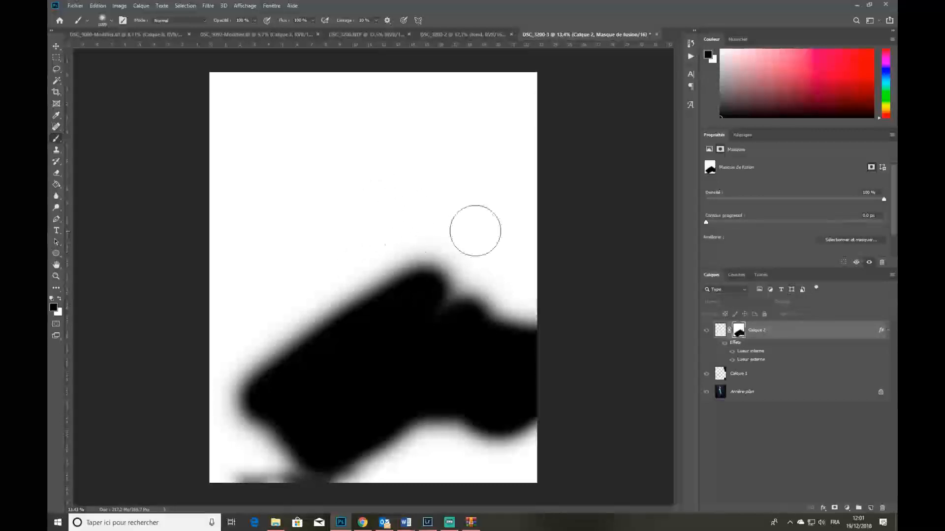
pyautogui.keyDown('alt'); pyautogui.click(740, 334); pyautogui.keyUp('alt')
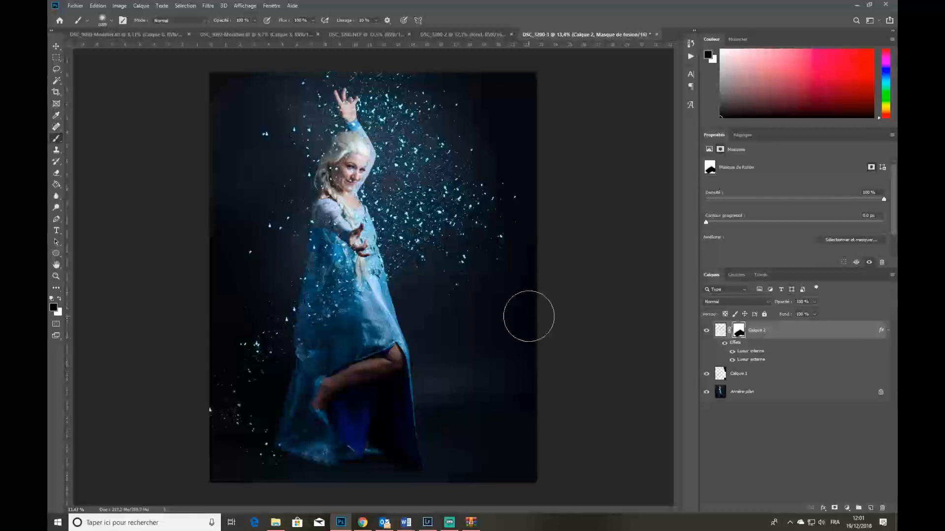
# - Fill Calque 2's layer mask entirely with white
pyautogui.hotkey('ctrl', 'BackSpace')
pyautogui.hotkey('ctrl', 'z')
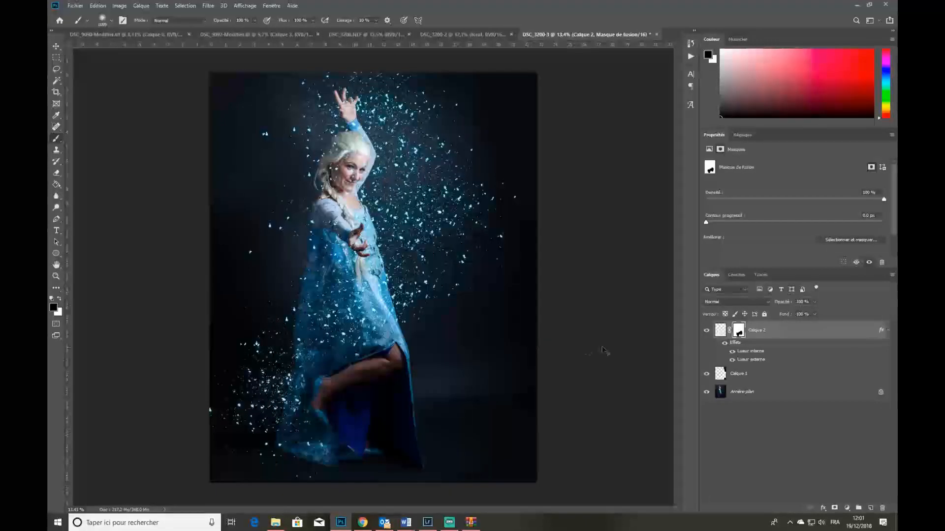
pyautogui.hotkey('ctrl', 'BackSpace')
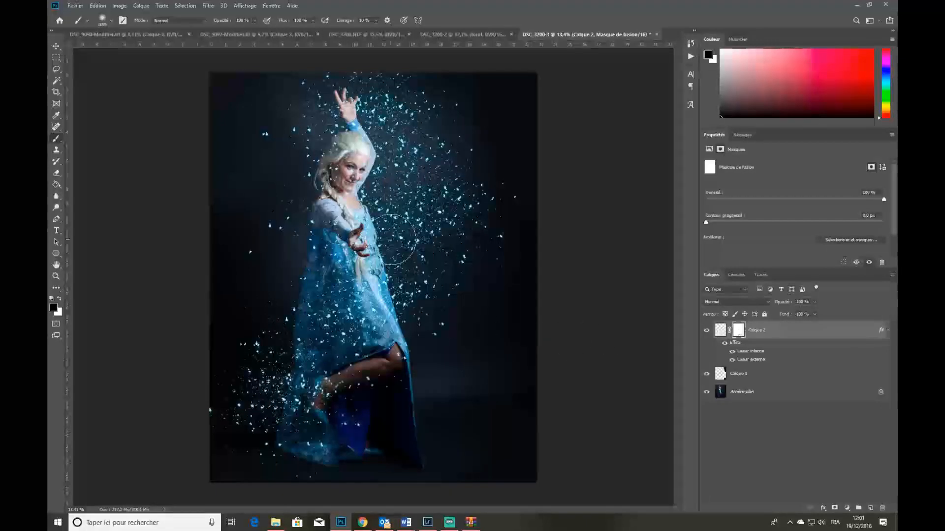
# - Choose the thin S-curved strand brush from the presets and enlarge it to span much of the figure's height
pyautogui.rightClick(396, 239)
pyautogui.scroll(-4, 469, 324)
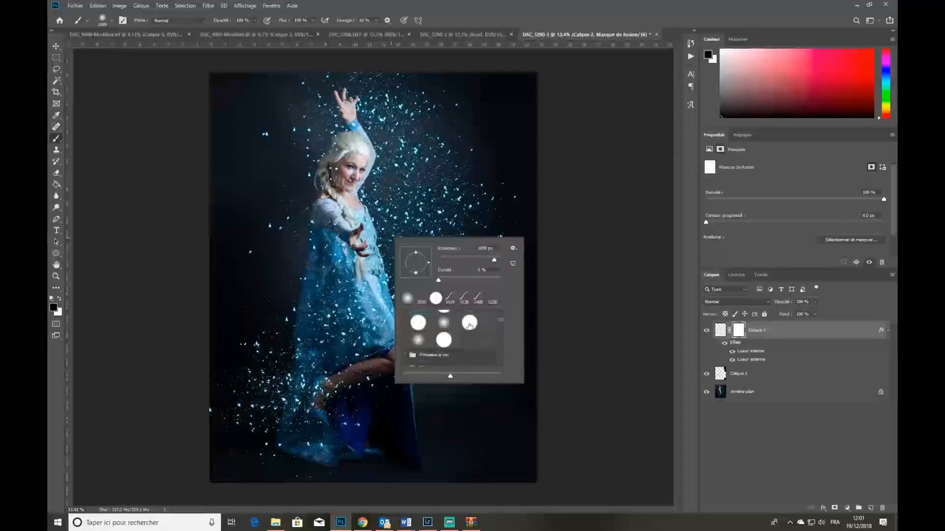
pyautogui.scroll(-5, 469, 336)
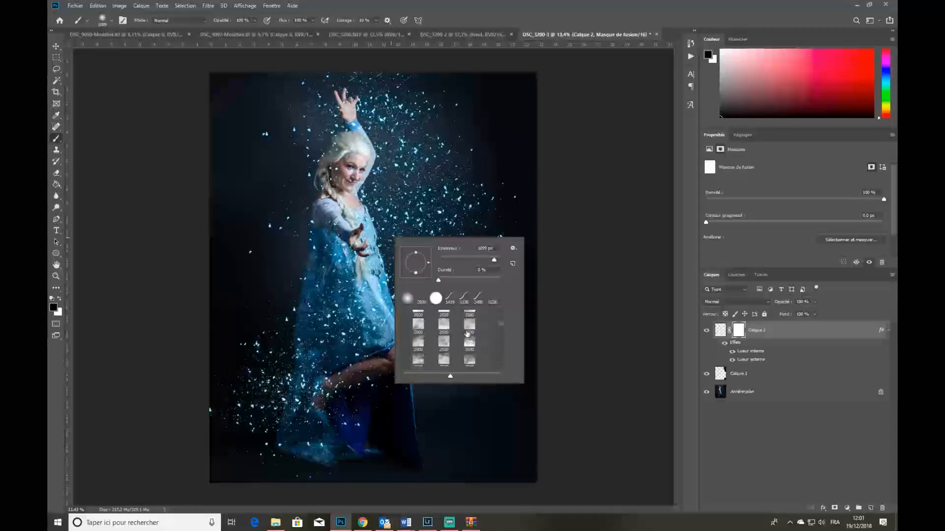
pyautogui.scroll(-5, 467, 336)
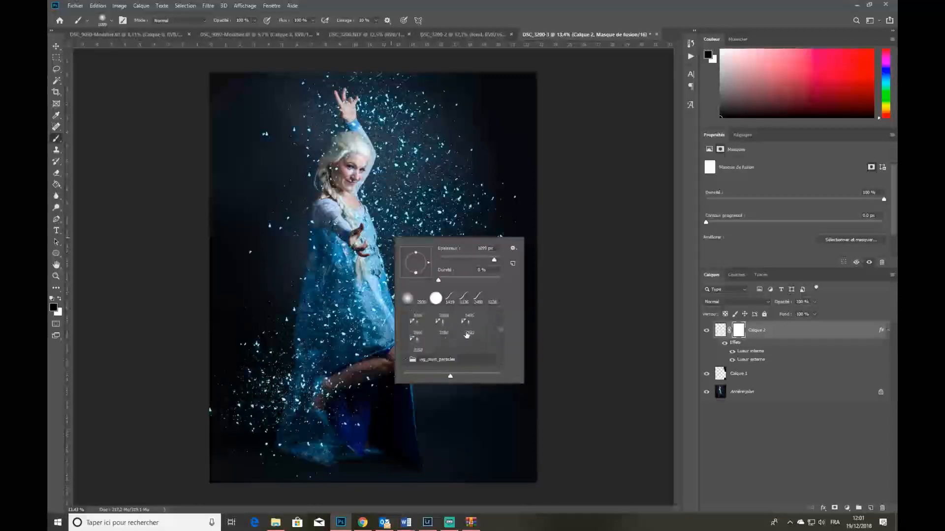
pyautogui.scroll(-5, 501, 330)
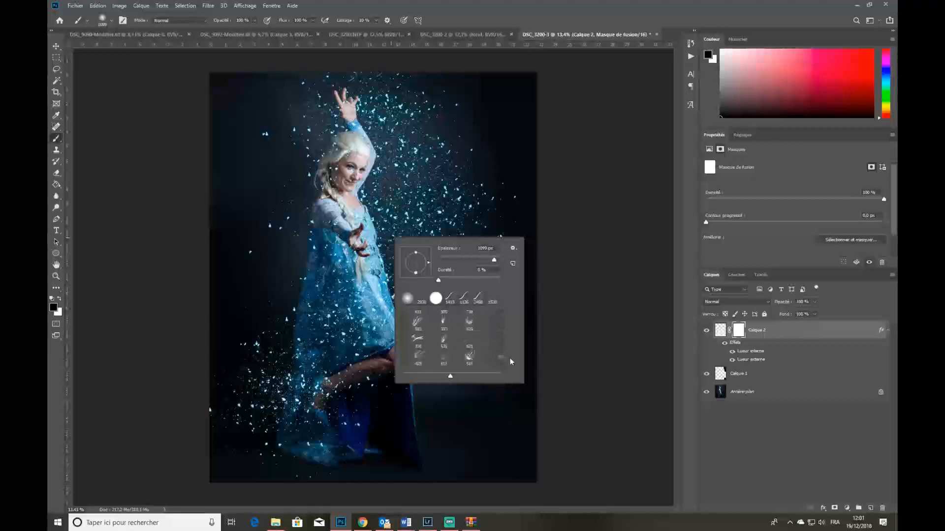
pyautogui.click(443, 344)
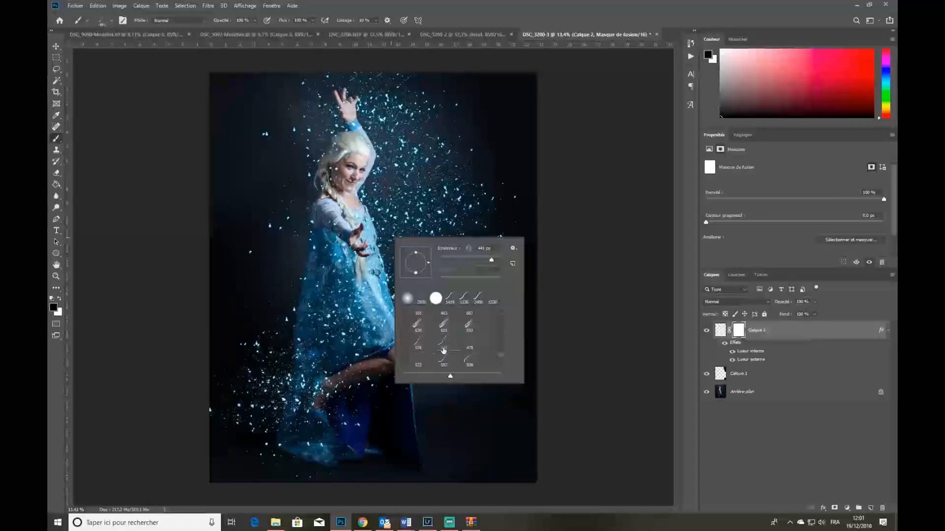
pyautogui.moveTo(392, 223)
pyautogui.mouseDown()
pyautogui.moveTo(409, 221)
pyautogui.moveTo(413, 231)
pyautogui.mouseUp()
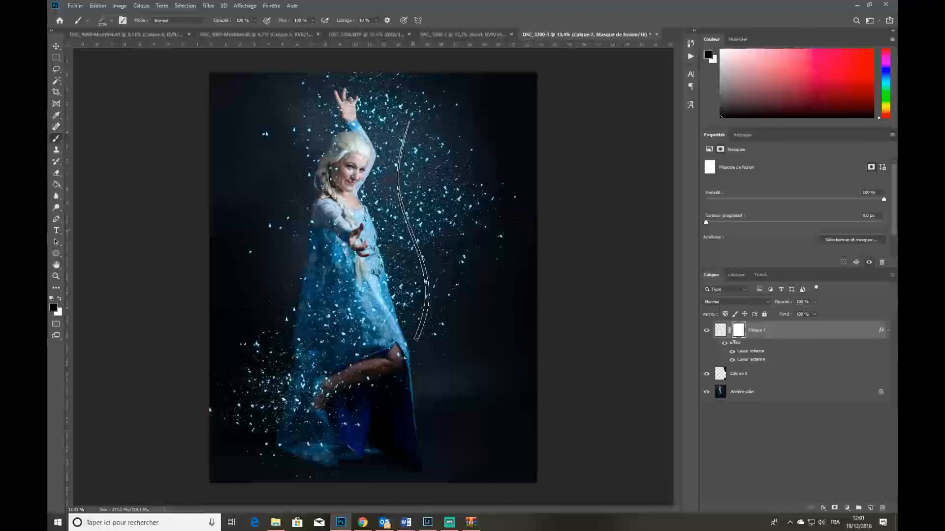
# - Invert Calque 2's layer mask to hide all the particles
pyautogui.scroll(-1, 755, 177)
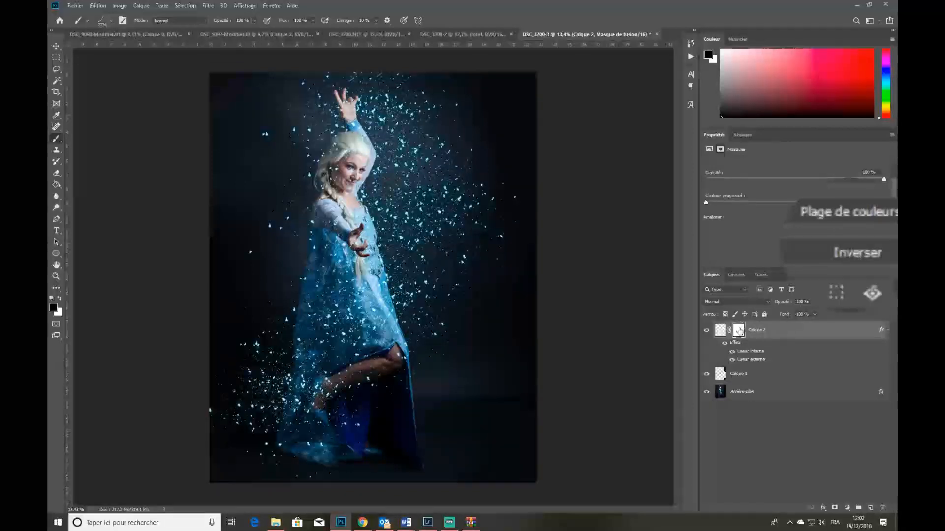
pyautogui.click(847, 249)
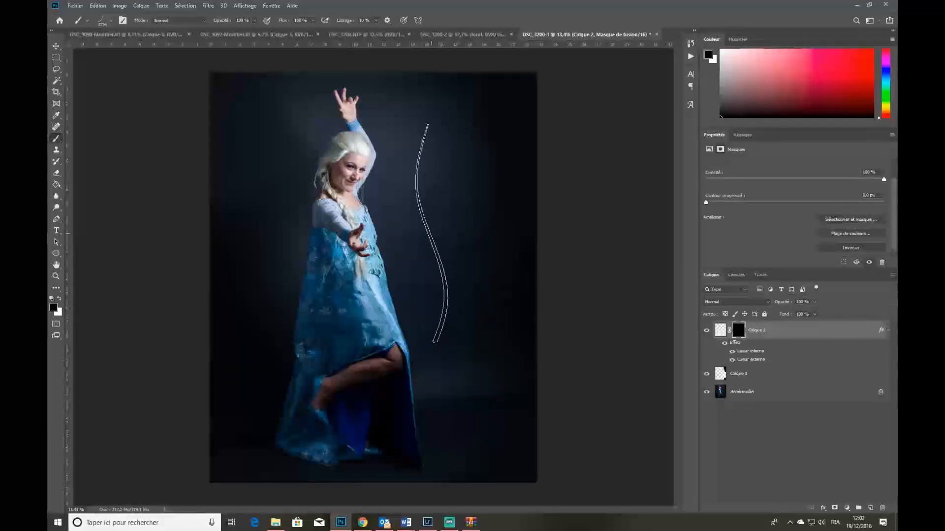
# - Set white as the paint colour, choose the long J-curved strand brush, then rotate and enlarge it to reach above the outstretched hand
pyautogui.click(61, 297)
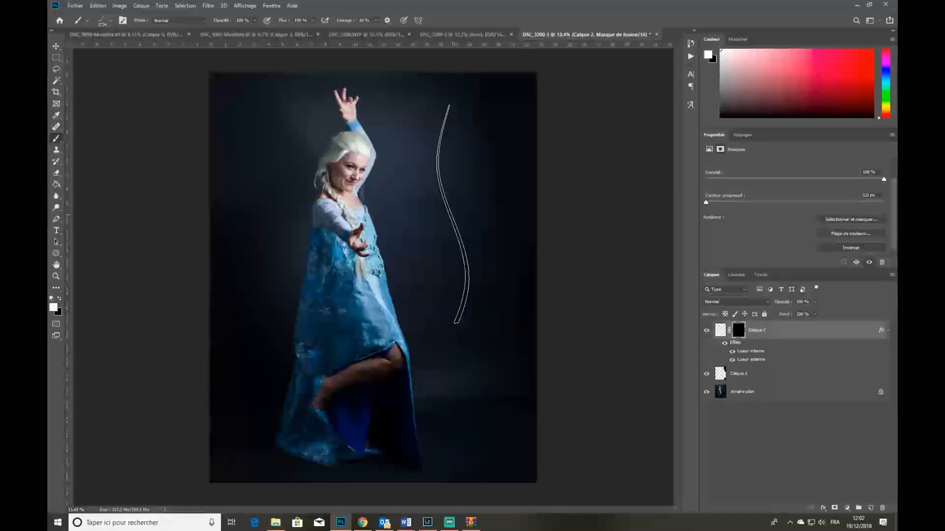
pyautogui.rightClick(454, 214)
pyautogui.scroll(-1, 512, 327)
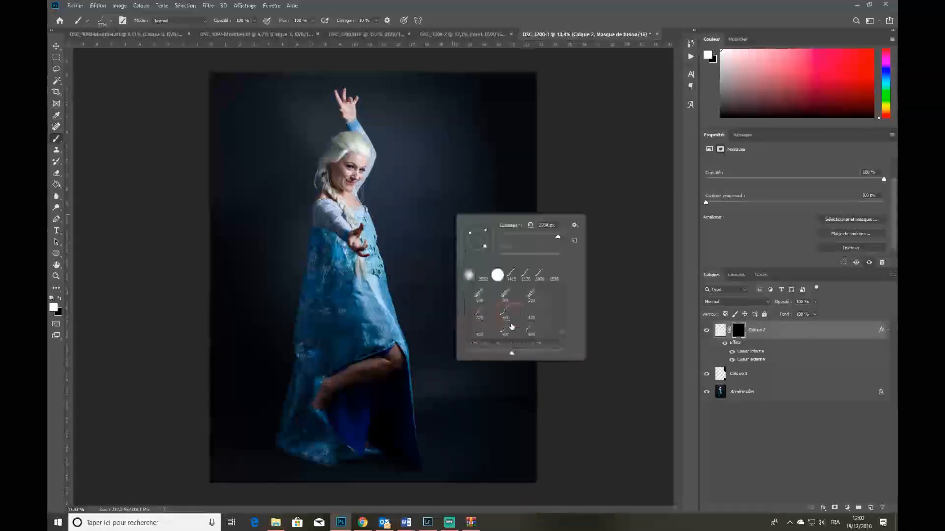
pyautogui.click(508, 330)
pyautogui.moveTo(491, 238); pyautogui.dragTo(488, 232)
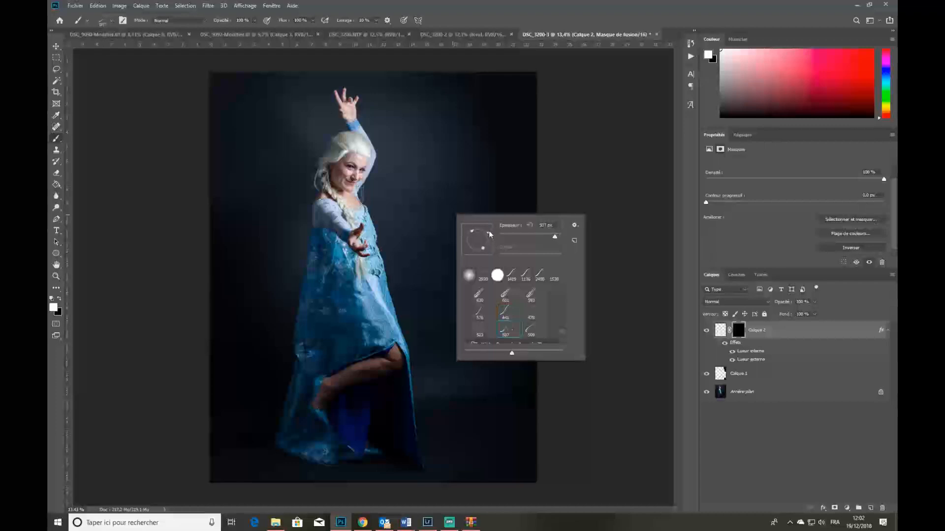
pyautogui.moveTo(386, 183); pyautogui.dragTo(517, 182)
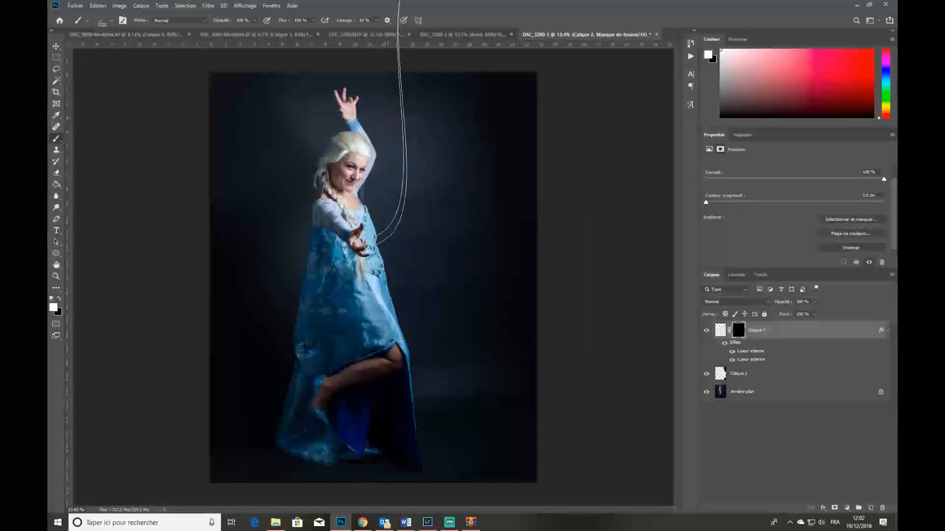
# - Stamp the white curve upward from the outstretched hand on Calque 2's mask, then view the mask on its own and return to the image
pyautogui.click(383, 104)
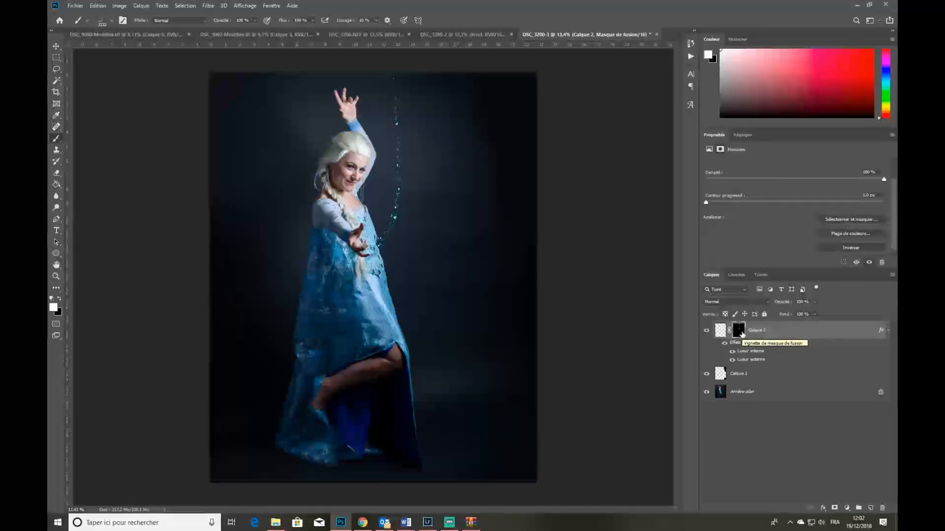
pyautogui.keyDown('alt'); pyautogui.click(740, 334); pyautogui.keyUp('alt')
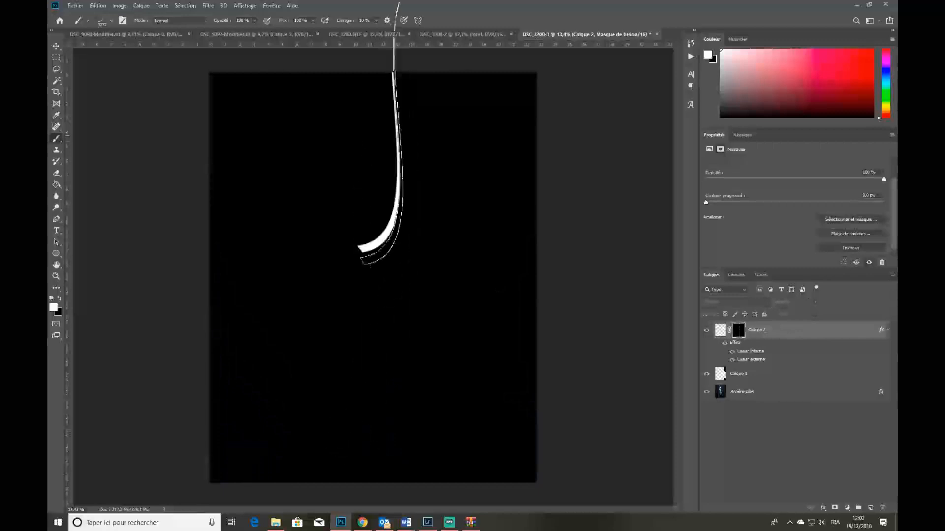
pyautogui.keyDown('alt'); pyautogui.click(739, 330); pyautogui.keyUp('alt')
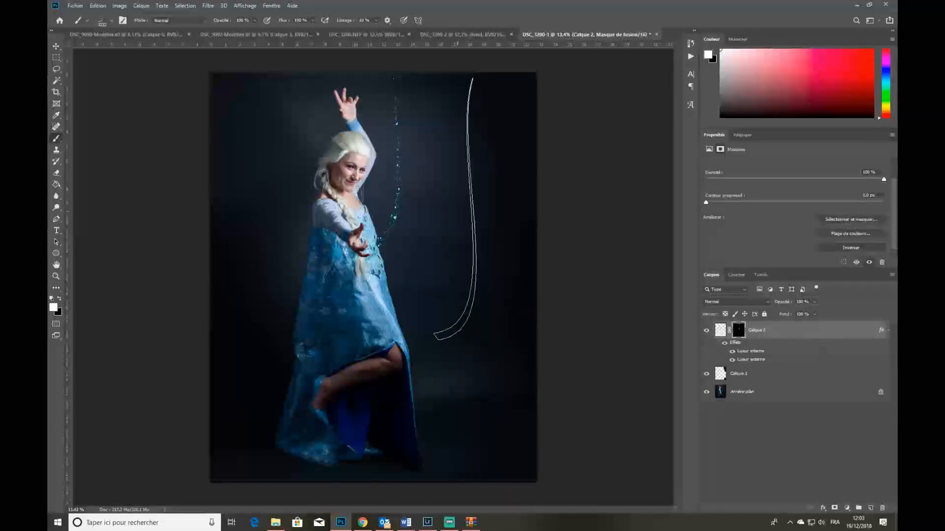
# - Switch to the soft round brush with black as the paint colour and check the particle trail beside the hand up close
pyautogui.rightClick(436, 206)
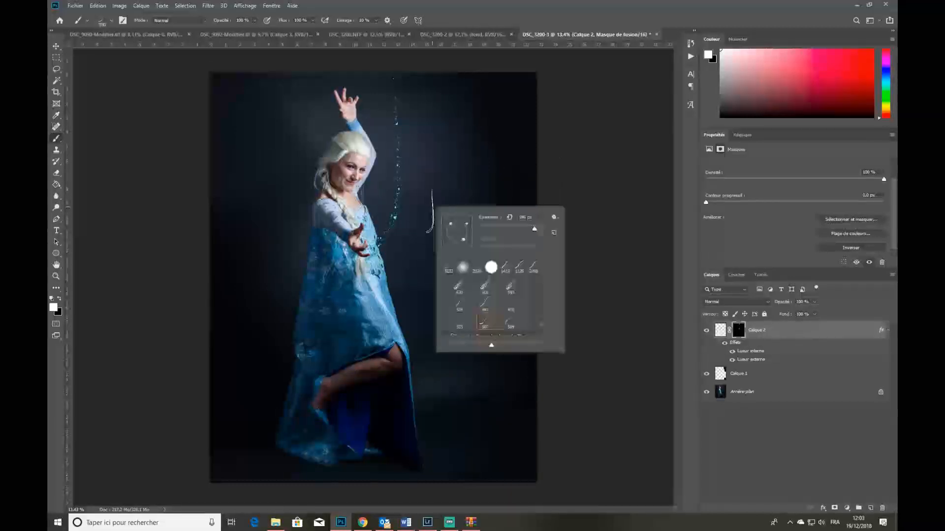
pyautogui.click(463, 267)
pyautogui.scroll(6, 392, 214)
pyautogui.moveTo(411, 291)
pyautogui.mouseDown()
pyautogui.moveTo(348, 303)
pyautogui.moveTo(372, 303)
pyautogui.mouseUp()
pyautogui.press('w')
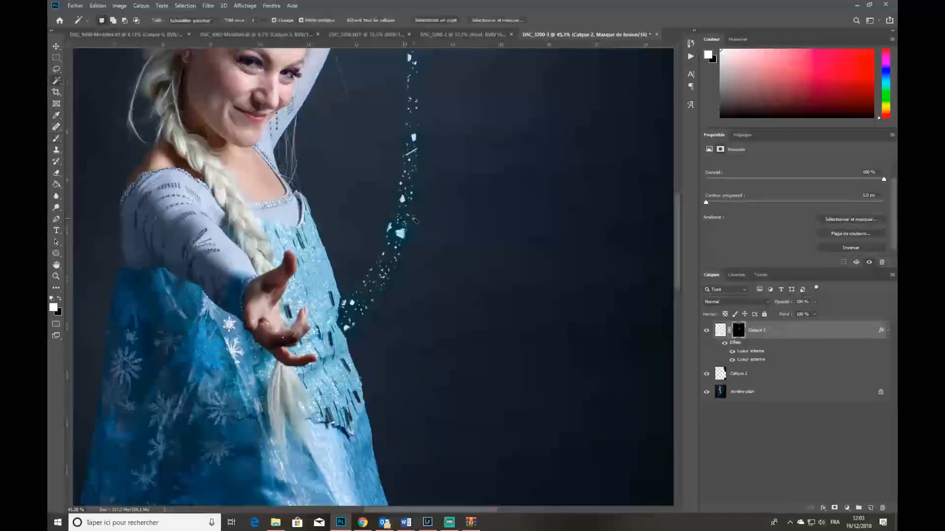
pyautogui.press('x')
pyautogui.click(56, 139)
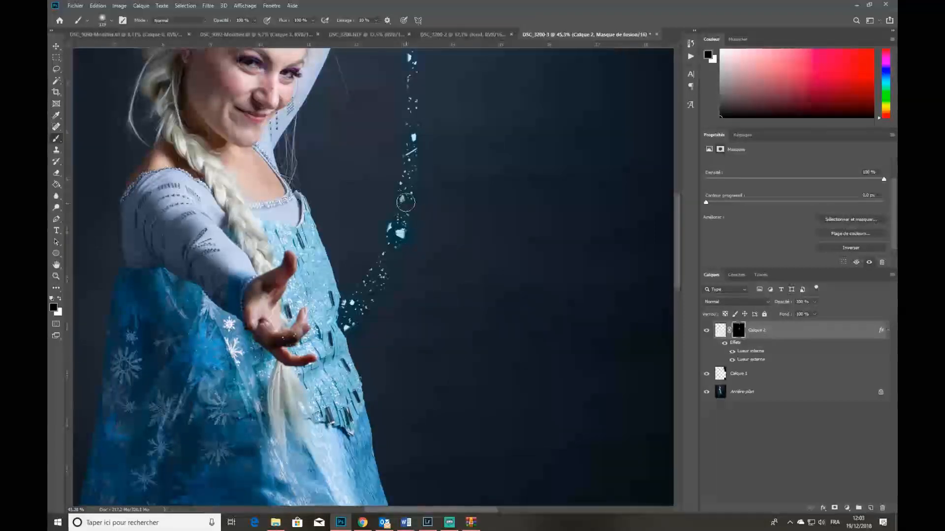
pyautogui.scroll(-5, 457, 333)
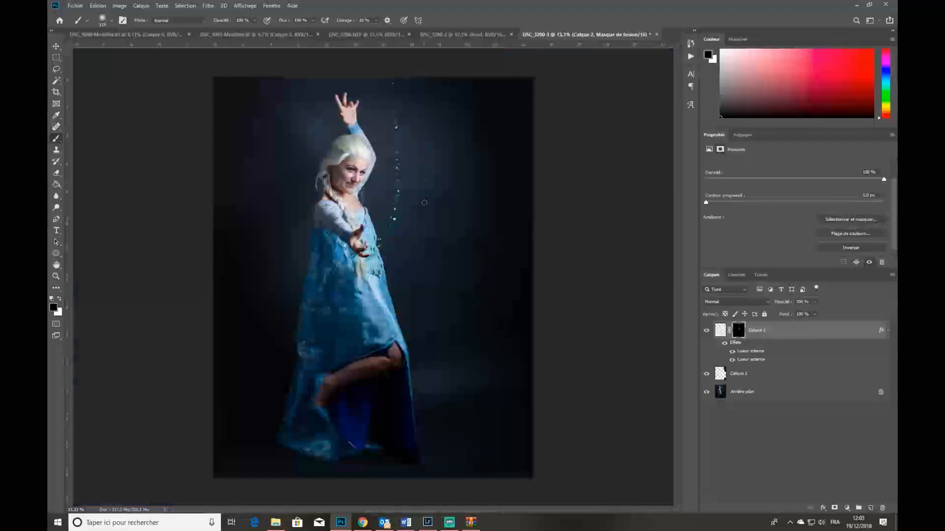
pyautogui.rightClick(742, 336)
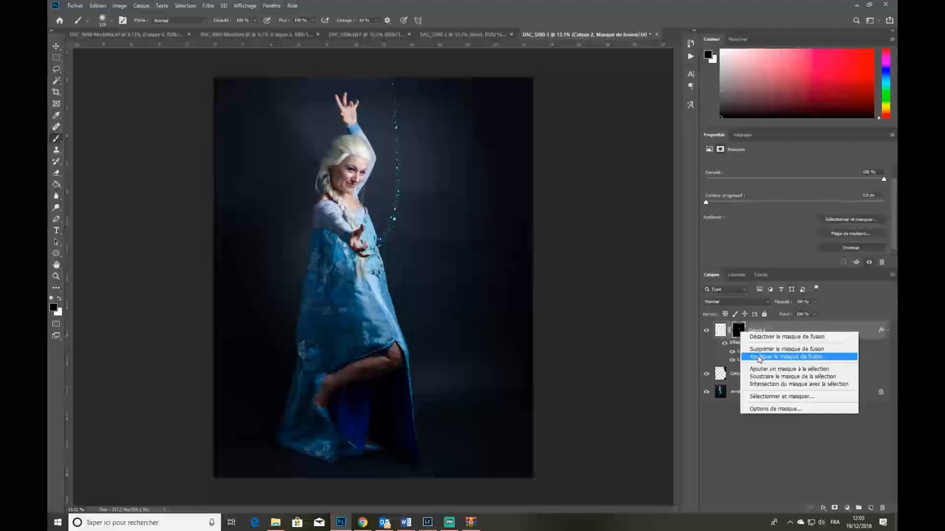
pyautogui.click(739, 338)
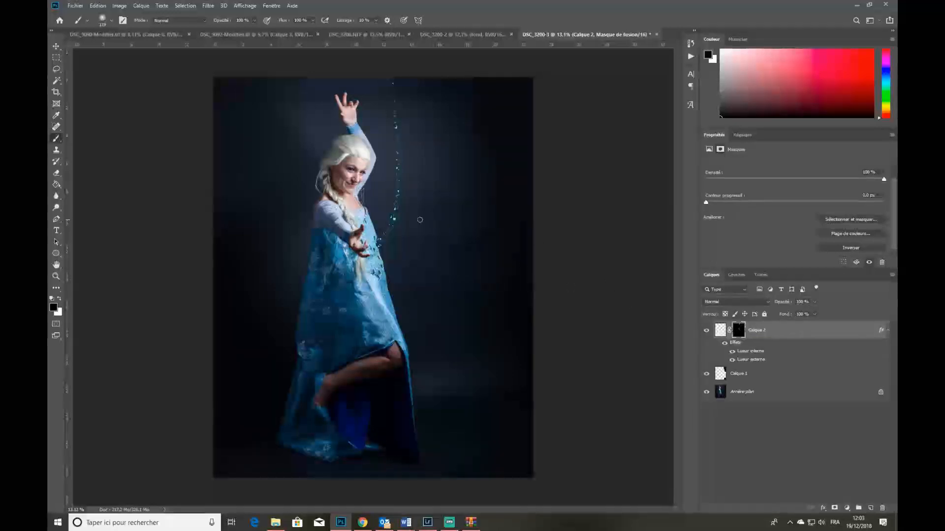
pyautogui.click(718, 333)
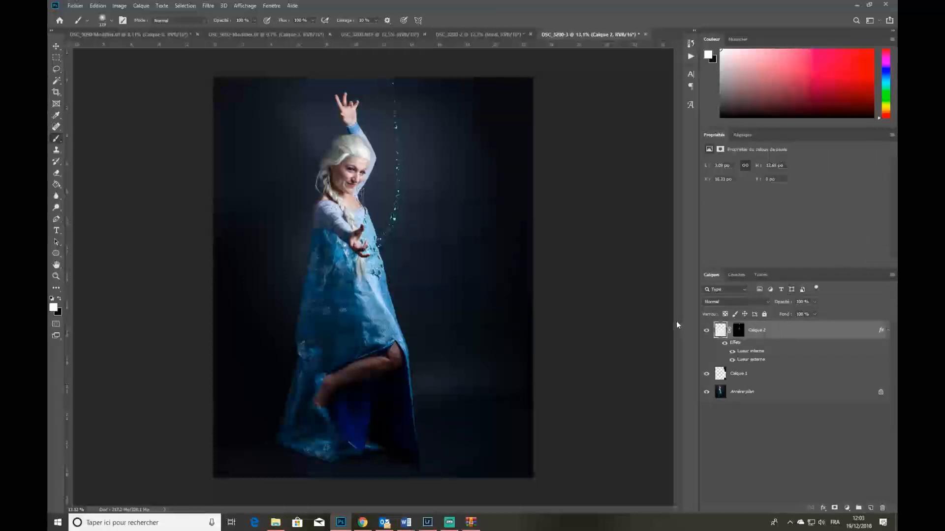
pyautogui.hotkey('ctrl', 't')
pyautogui.rightClick(407, 190)
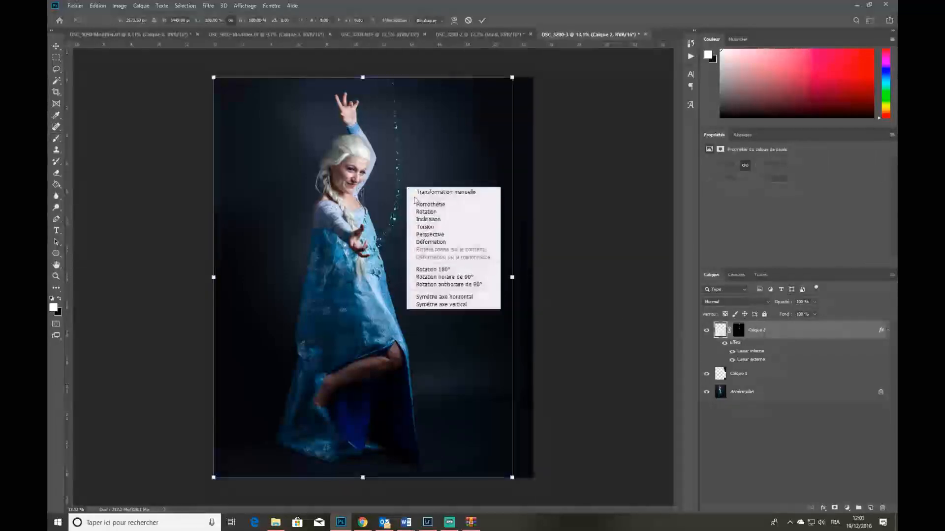
pyautogui.moveTo(729, 337); pyautogui.dragTo(731, 345)
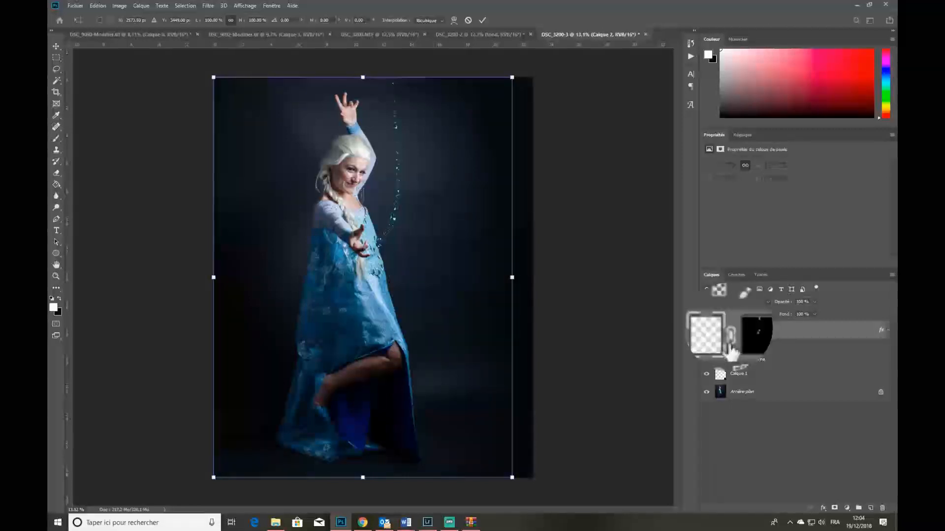
pyautogui.click(732, 334)
pyautogui.click(730, 334)
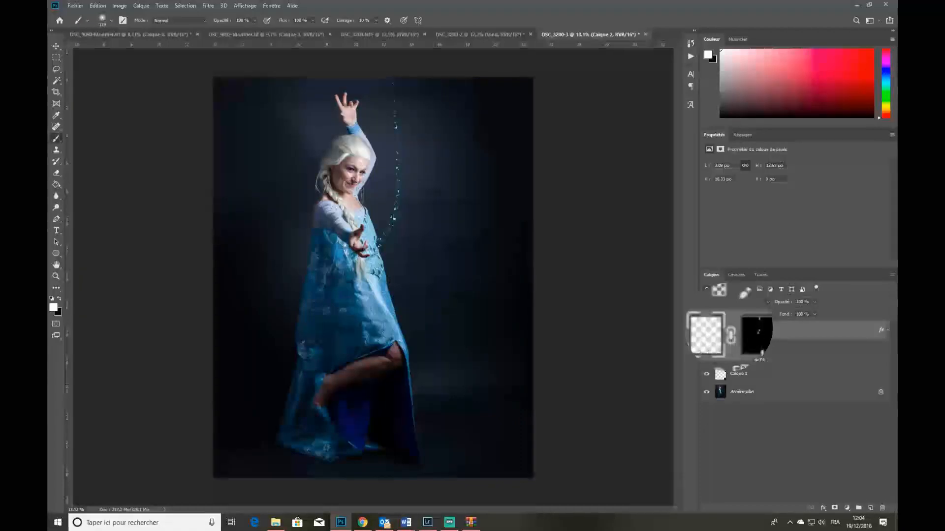
# - Unlink Calque 2's layer mask and try to move the particles independently of it with Free Transform
pyautogui.click(731, 336)
pyautogui.hotkey('ctrl', 't')
pyautogui.moveTo(426, 192); pyautogui.dragTo(461, 182)
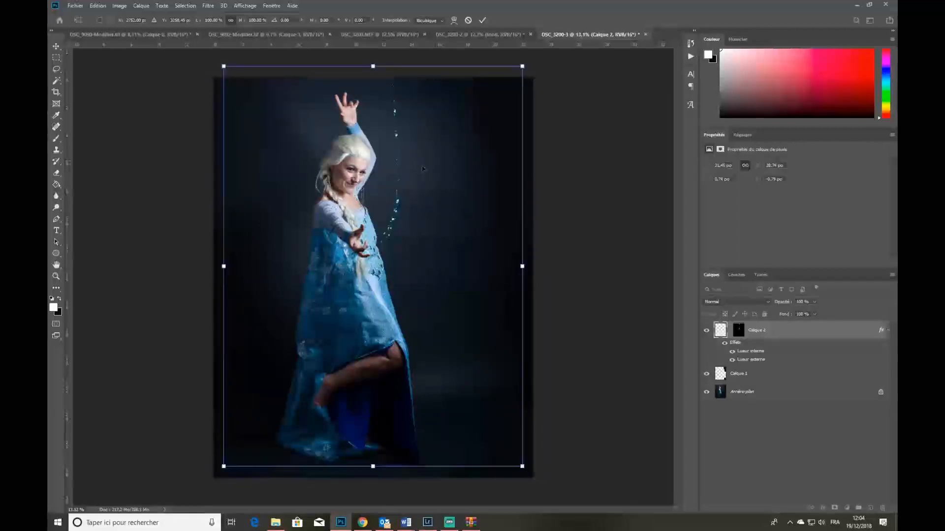
pyautogui.moveTo(424, 167); pyautogui.dragTo(434, 194)
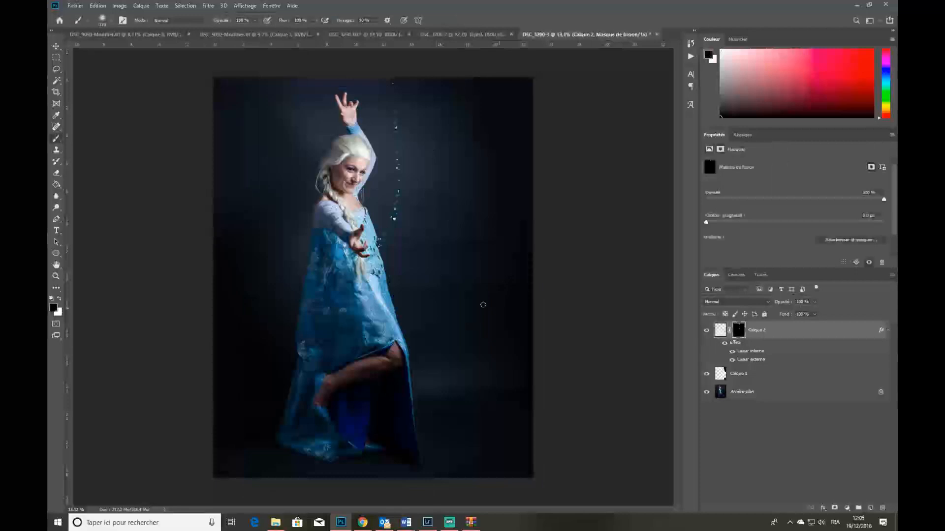
# - Enlarge the soft brush, then create a new layer above Calque 2 with a white layer mask
pyautogui.moveTo(464, 275); pyautogui.dragTo(479, 276)
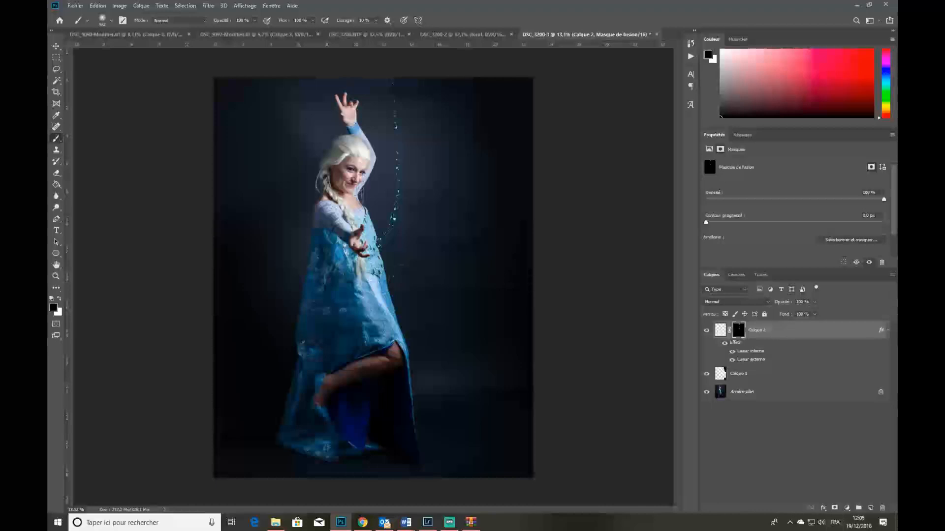
pyautogui.hotkey('ctrl', 'shift', 'n')
pyautogui.click(567, 160)
pyautogui.moveTo(453, 232); pyautogui.dragTo(457, 232)
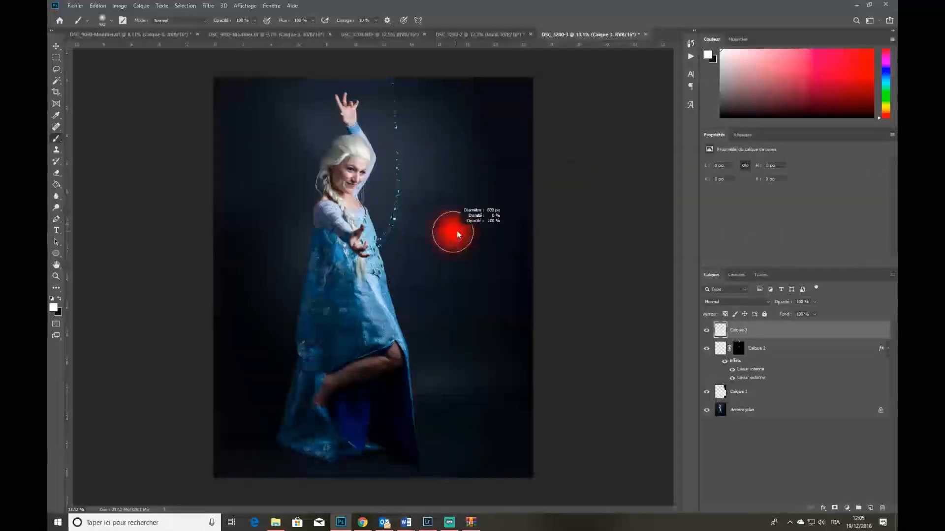
pyautogui.click(824, 508)
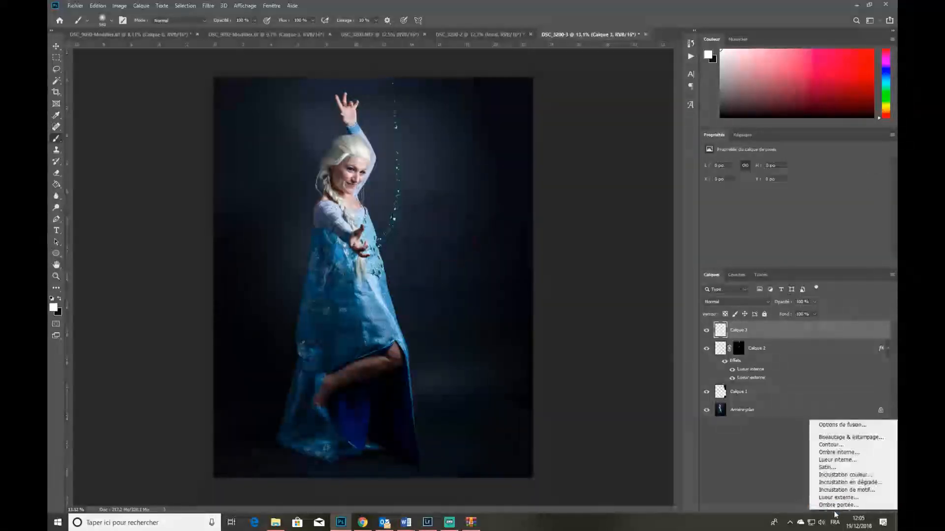
pyautogui.press('Escape')
pyautogui.click(835, 508)
# - Copy Calque 2's layer mask onto Calque 3, replacing the white mask there
pyautogui.click(737, 349)
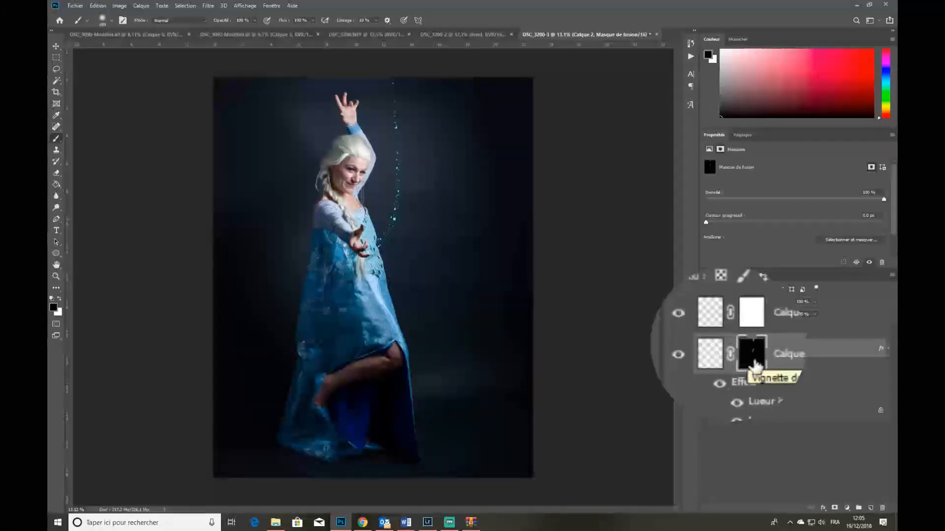
pyautogui.moveTo(749, 360); pyautogui.dragTo(753, 315)
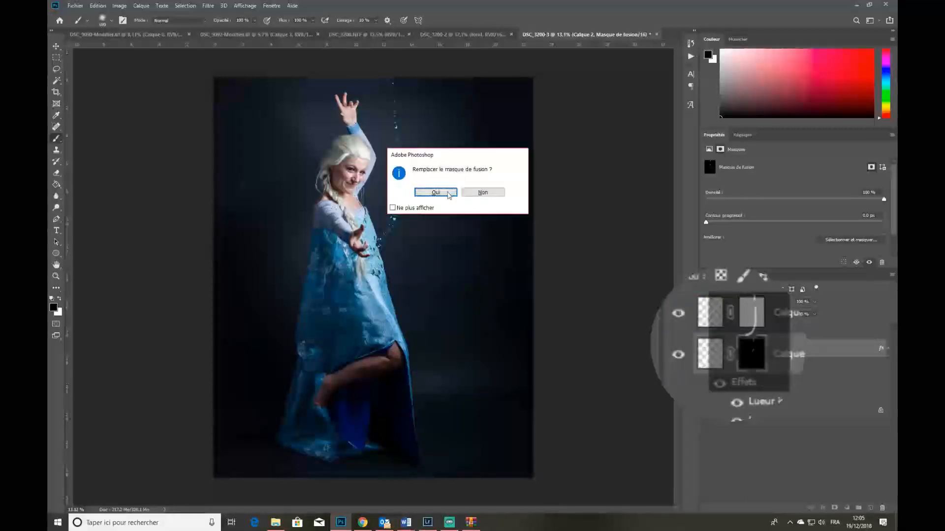
pyautogui.click(449, 192)
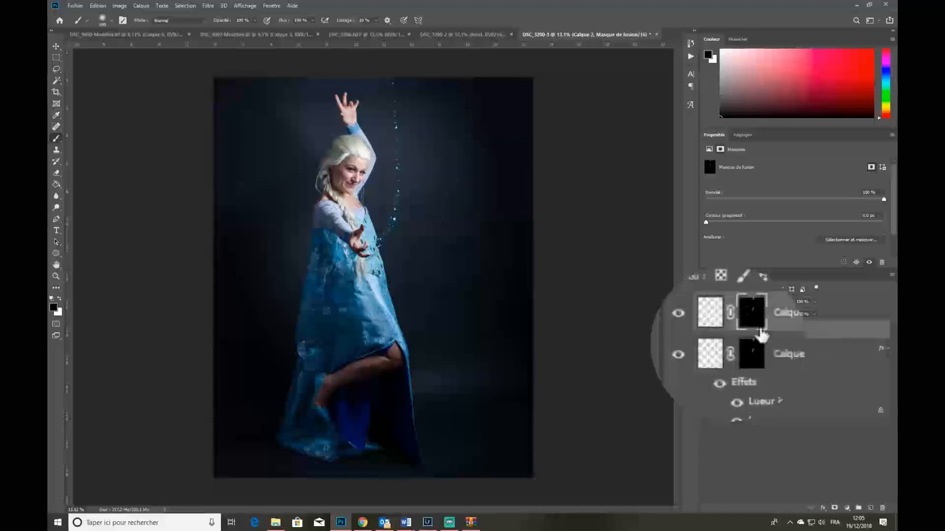
pyautogui.click(758, 315)
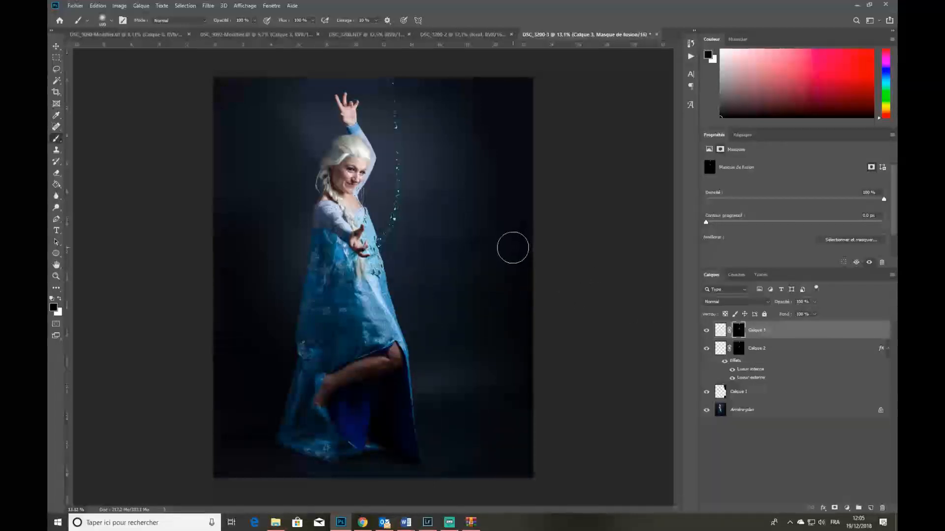
# - Delete the Calque 3 layer
pyautogui.click(739, 348)
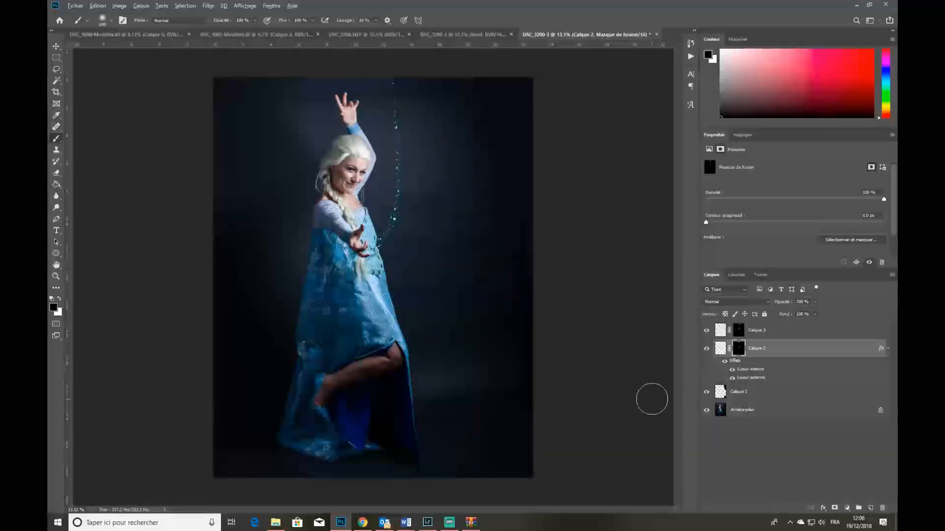
pyautogui.click(738, 332)
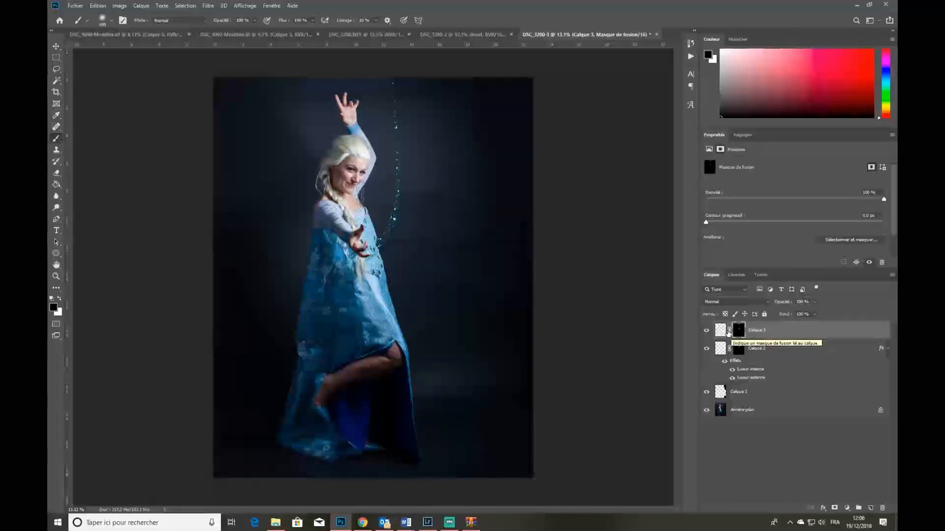
pyautogui.press('Delete')
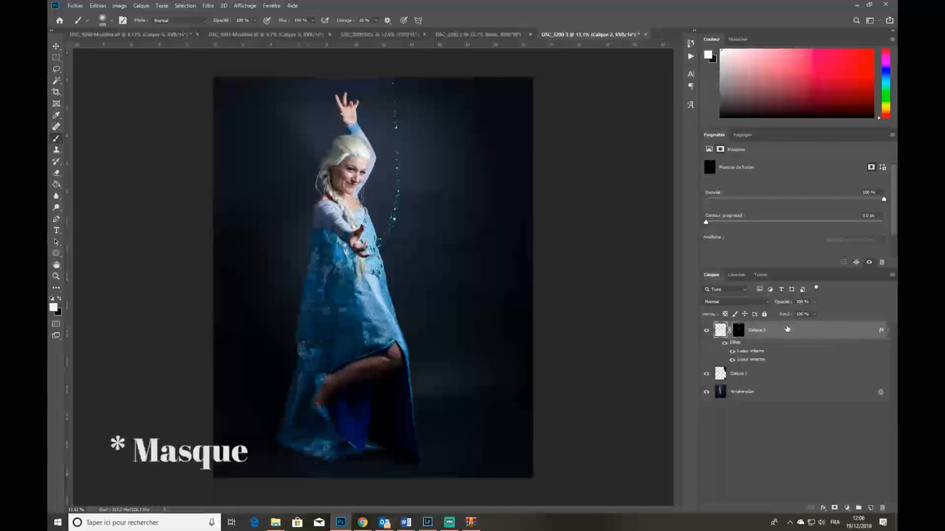
# - Undo the last change and delete the top layer's mask
pyautogui.hotkey('ctrl', 'z')
pyautogui.rightClick(739, 331)
pyautogui.click(753, 344)
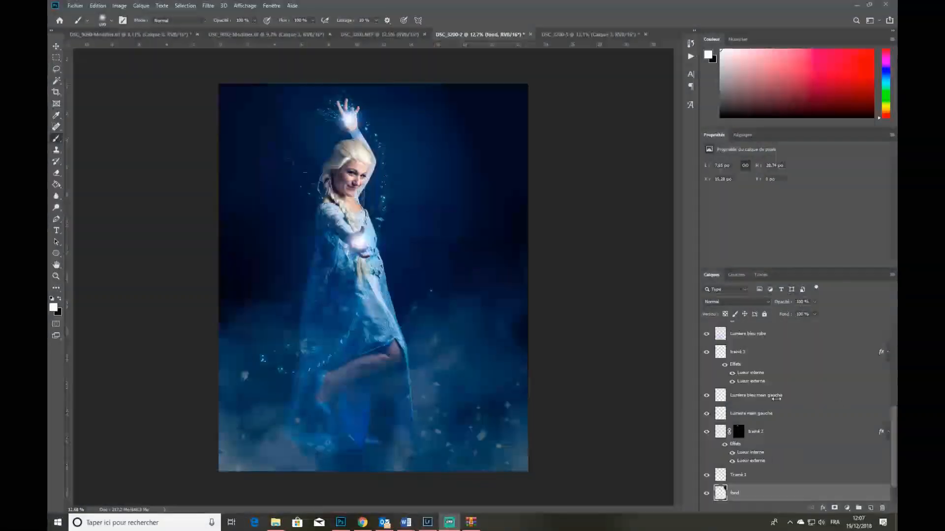
# - Examine the layer stack of DSC_3200-2, selecting the base layer Calque 0 and toggling its visibility off and on
pyautogui.scroll(-1, 776, 399)
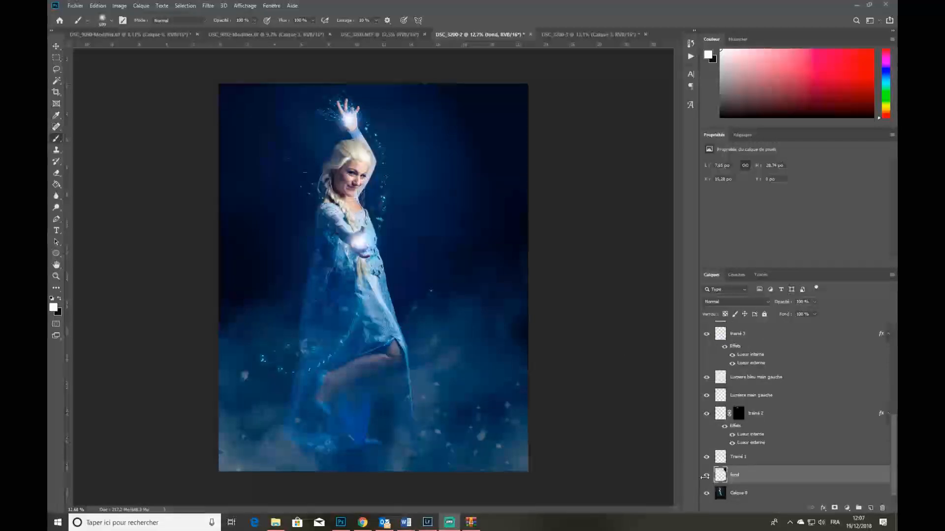
pyautogui.click(751, 493)
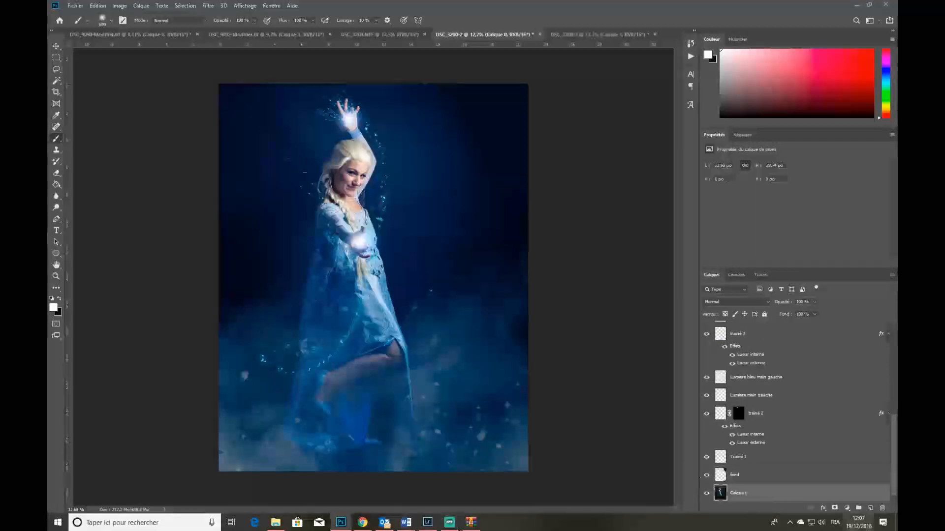
pyautogui.scroll(3, 783, 453)
pyautogui.scroll(3, 786, 455)
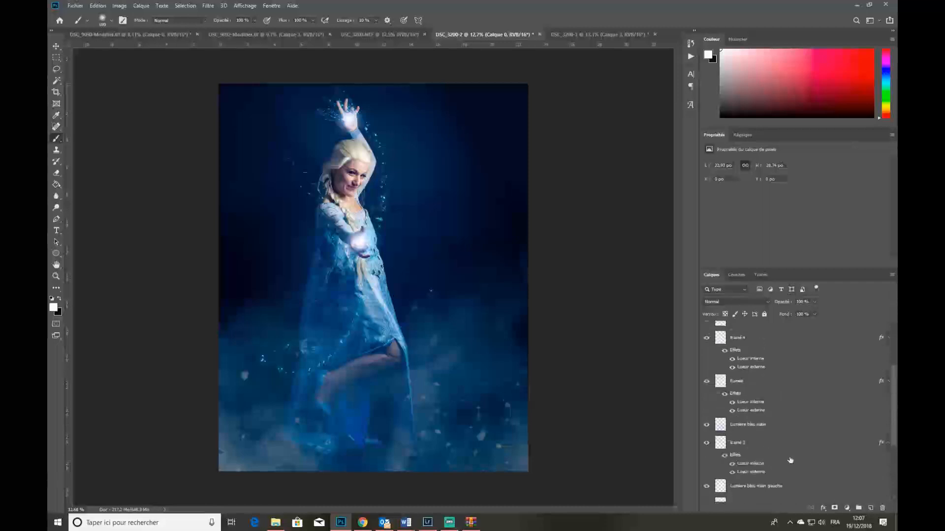
pyautogui.scroll(-3, 791, 461)
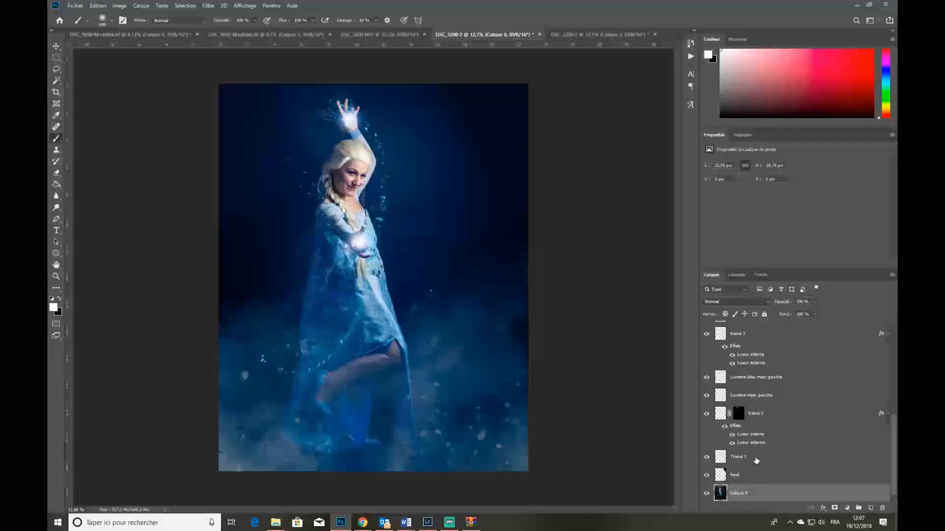
pyautogui.click(707, 494)
pyautogui.click(707, 494)
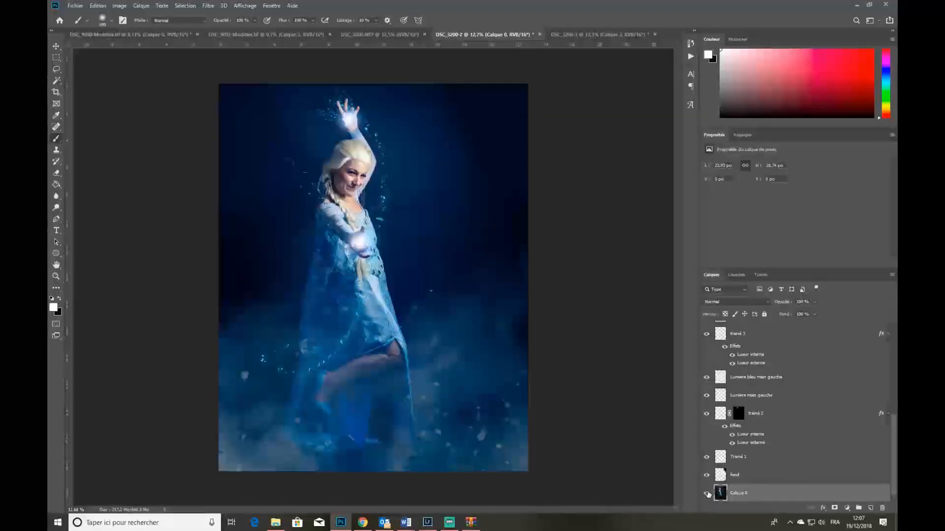
# - Select the fond layer and toggle its visibility off and on to check its effect on the background
pyautogui.click(718, 479)
pyautogui.click(707, 476)
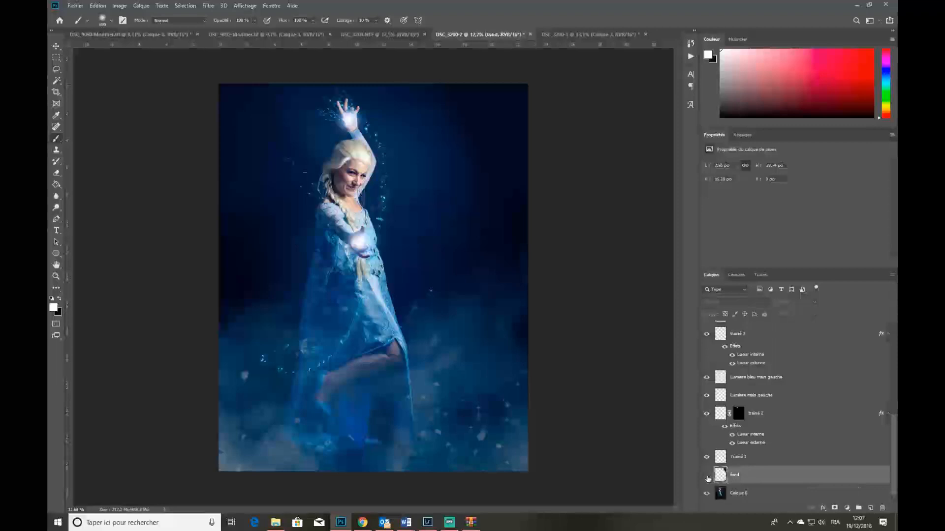
pyautogui.click(707, 476)
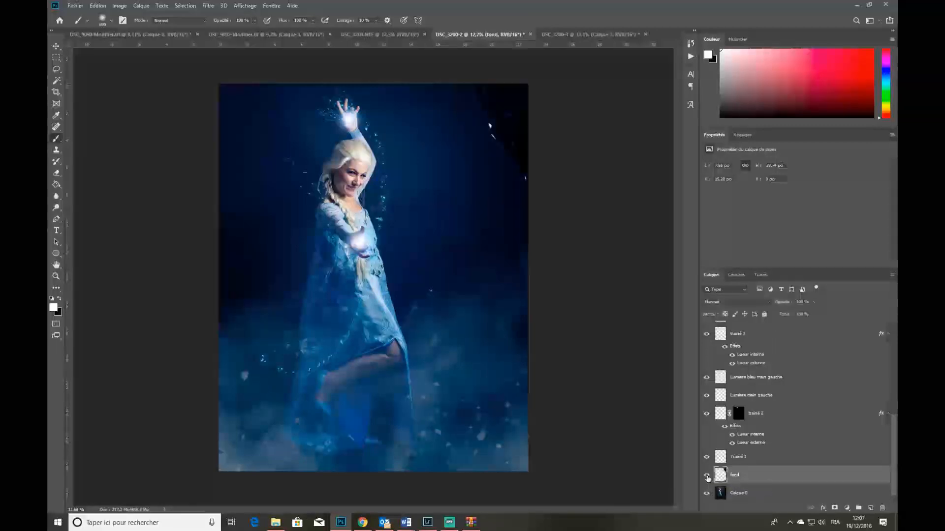
pyautogui.click(707, 476)
pyautogui.click(707, 476)
# - Toggle the visibility of the Trainé 1 and trainé 2 layers, and select trainé 2's layer mask for inspection
pyautogui.click(706, 459)
pyautogui.click(707, 458)
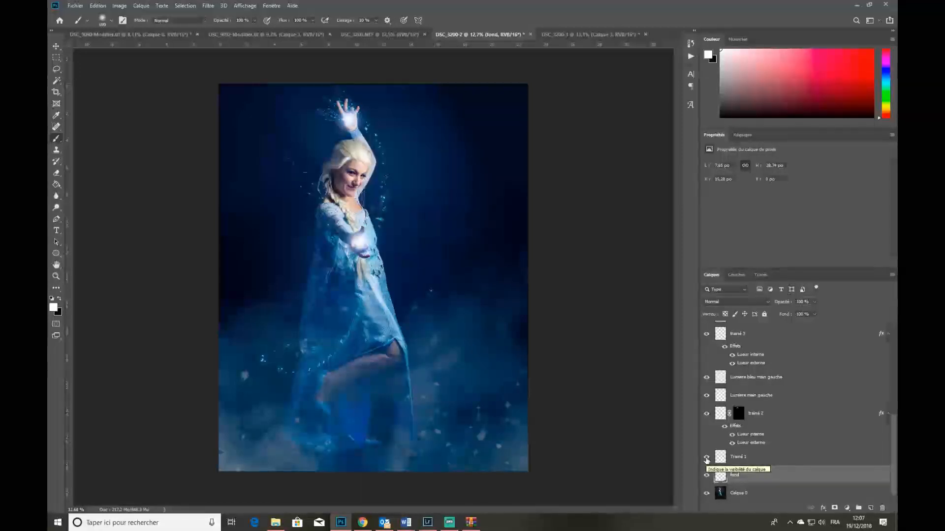
pyautogui.click(709, 416)
pyautogui.click(708, 415)
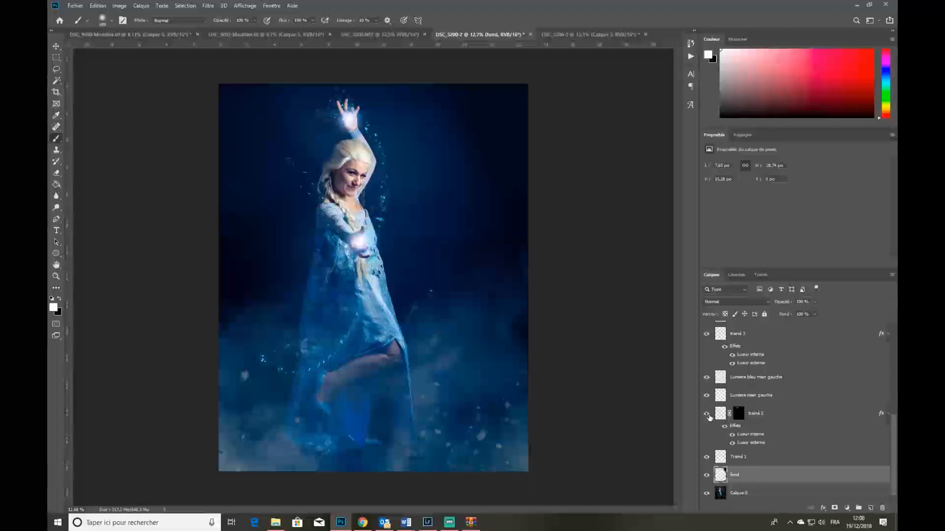
pyautogui.click(738, 414)
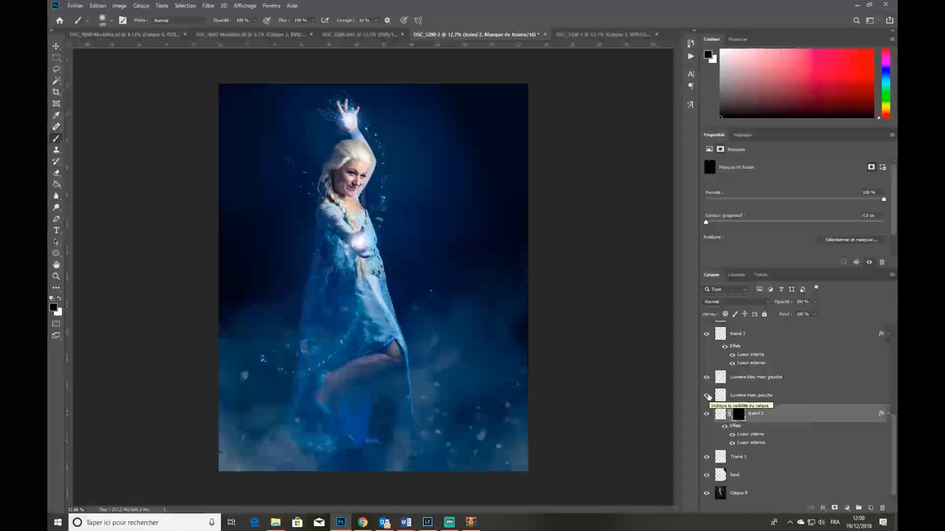
# - Toggle the two left-hand light layers off and on, and select Lumière bleu main gauche to inspect its blending settings
pyautogui.click(707, 395)
pyautogui.click(707, 396)
pyautogui.click(706, 379)
pyautogui.click(706, 379)
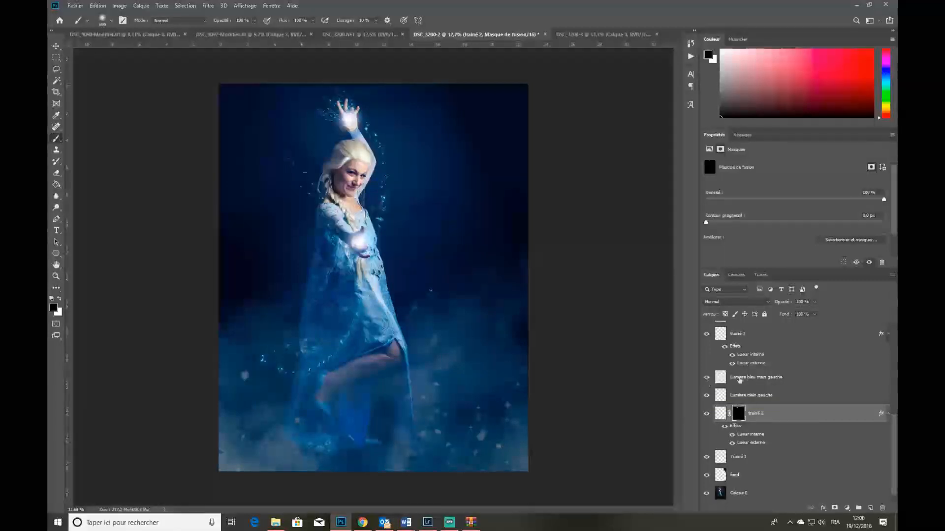
pyautogui.click(740, 380)
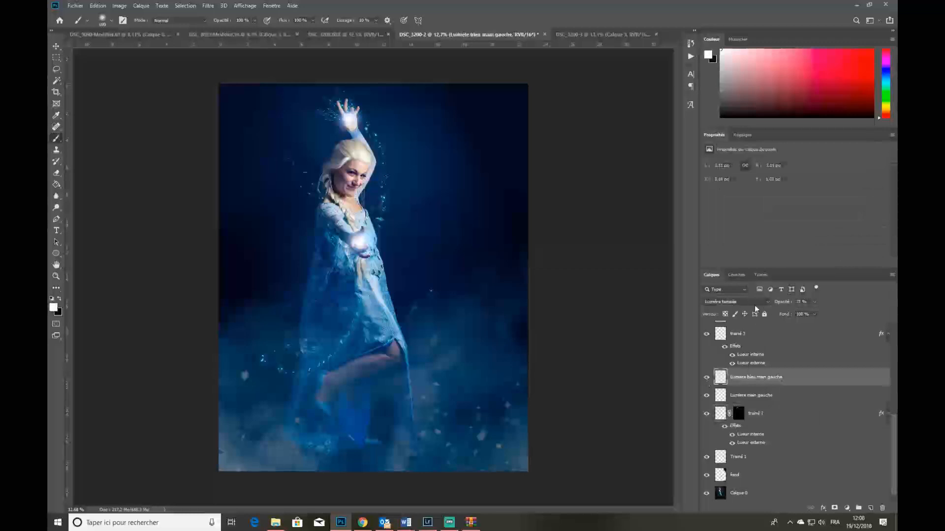
# - Select the trainé 3 layer, and check the Lumière bleu robe and Fumée layers by toggling their visibility
pyautogui.scroll(2, 808, 392)
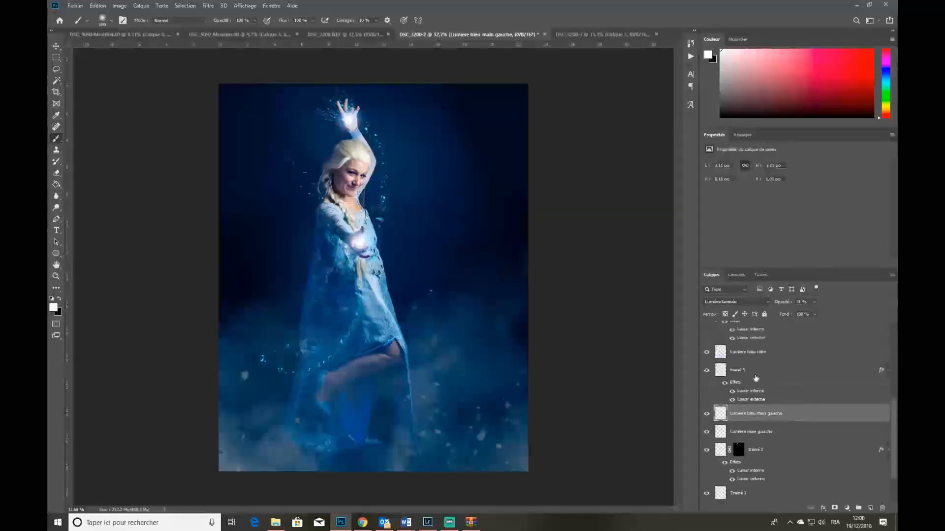
pyautogui.click(733, 371)
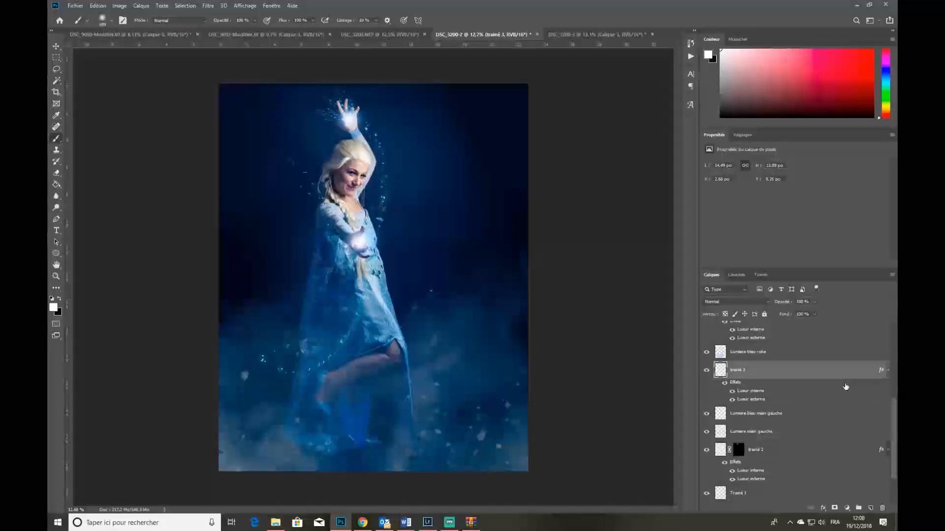
pyautogui.click(706, 355)
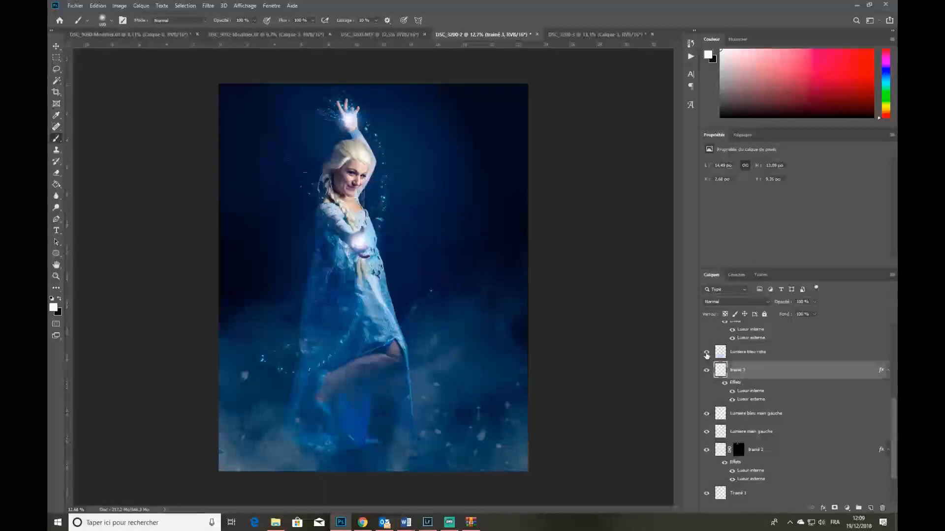
pyautogui.scroll(2, 706, 354)
pyautogui.click(707, 346)
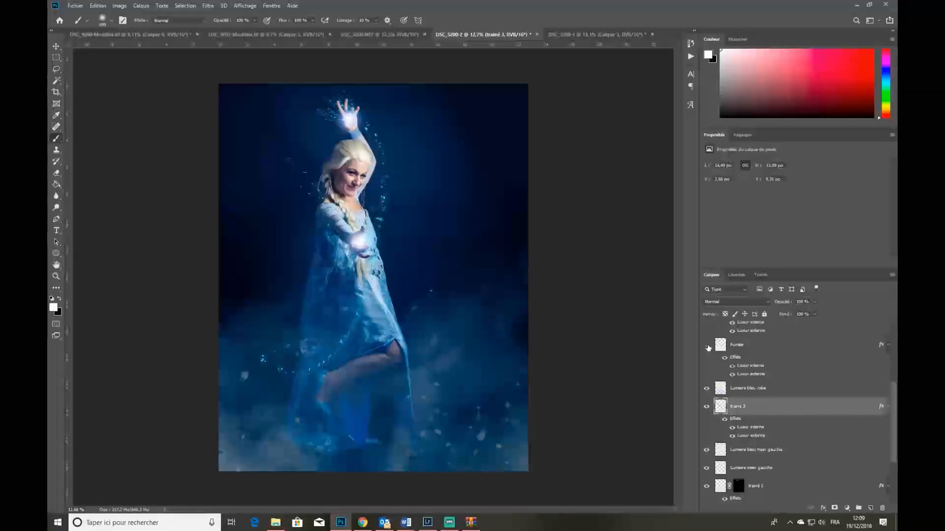
pyautogui.click(707, 346)
# - Check the trainé 4, Lumière main droite and Lumière bleu layers by toggling their visibility
pyautogui.scroll(3, 765, 388)
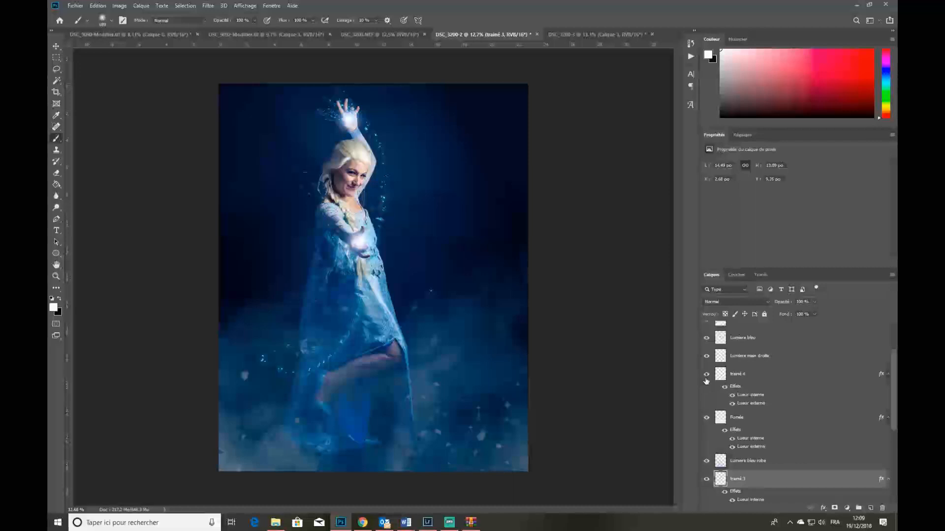
pyautogui.click(706, 377)
pyautogui.click(707, 358)
pyautogui.click(706, 357)
pyautogui.click(706, 340)
pyautogui.click(706, 339)
# - Toggle the visibility of the two vent layers to compare the image with and without them
pyautogui.scroll(1, 733, 390)
pyautogui.scroll(1, 733, 390)
pyautogui.click(705, 357)
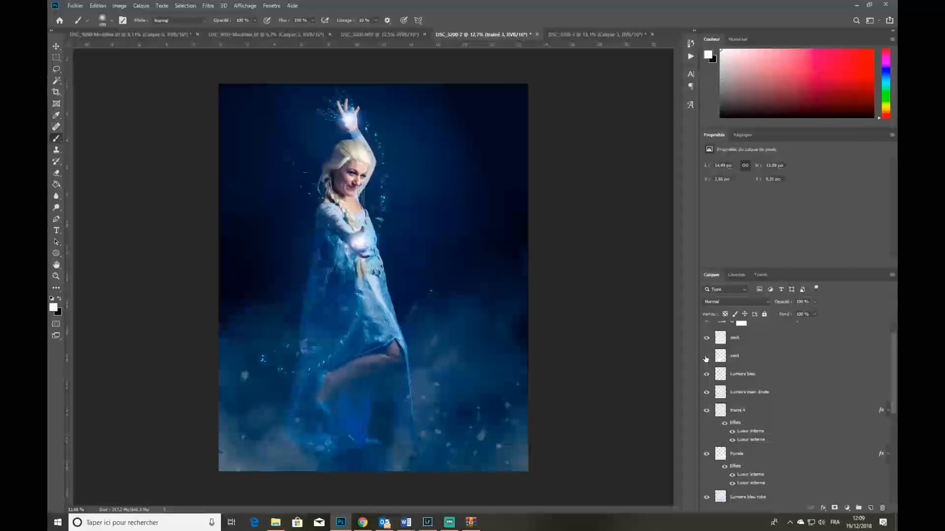
pyautogui.click(706, 340)
pyautogui.click(705, 339)
pyautogui.click(706, 339)
pyautogui.click(705, 340)
# - Examine the Courbe transfert de dégradé 1 adjustment layer's gradient and blending settings, and look over the remaining layer stack
pyautogui.scroll(1, 709, 350)
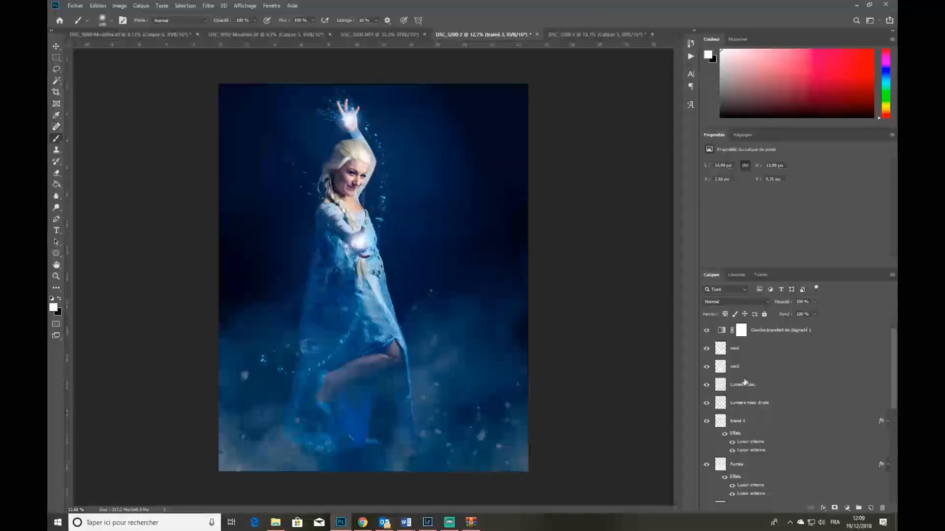
pyautogui.click(709, 335)
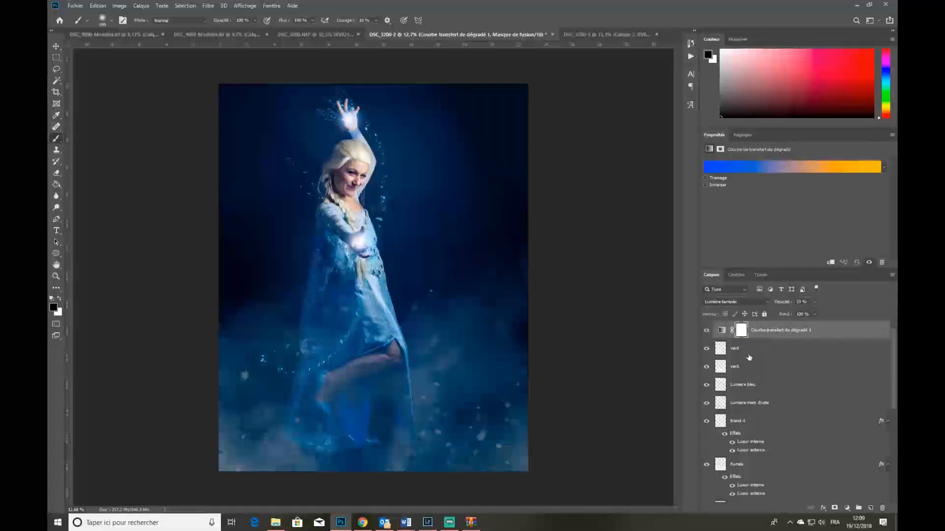
pyautogui.scroll(-5, 748, 359)
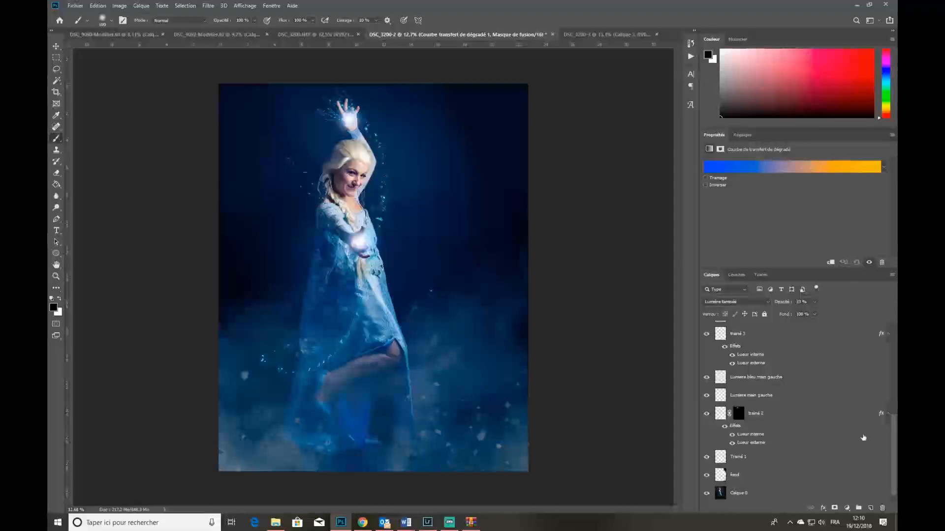
pyautogui.scroll(3, 864, 439)
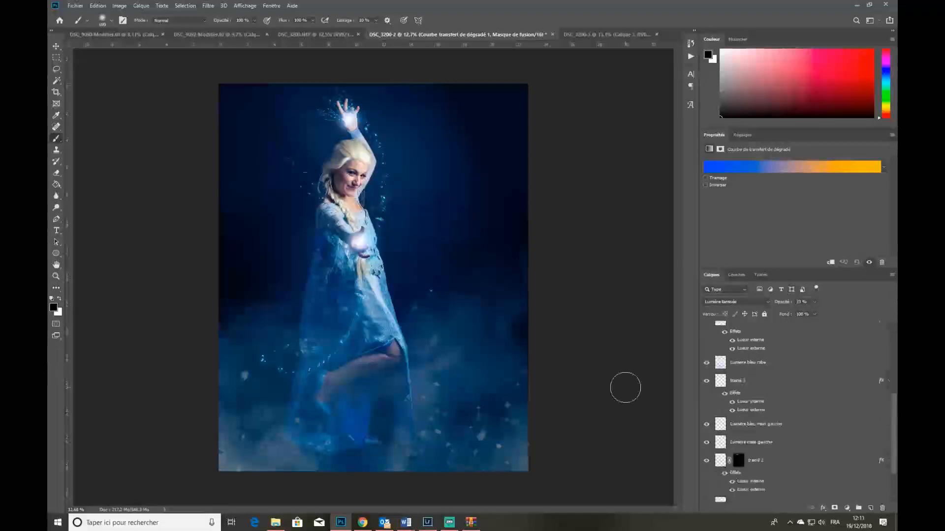